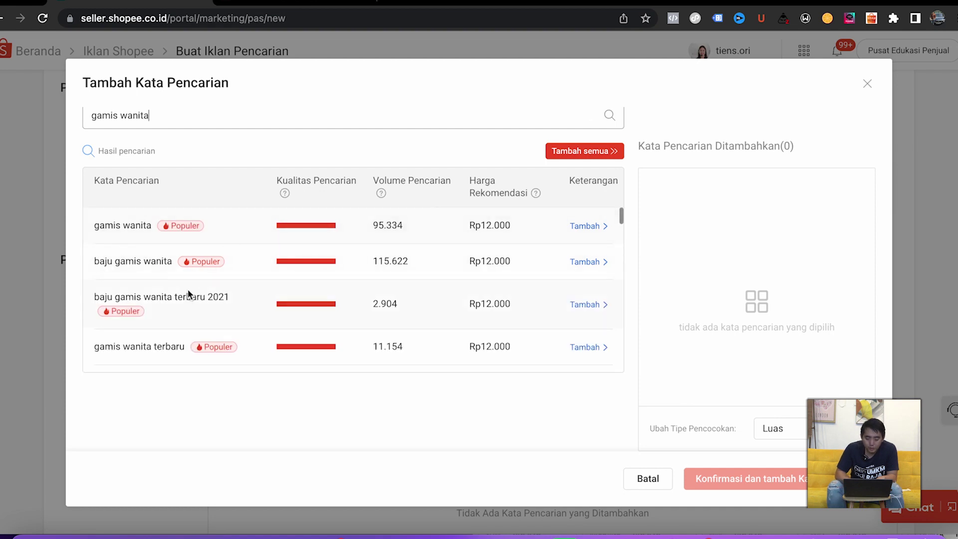
- Add the keyword "batik gamis wanita modern" from the "gamis wanita" results to the ad's search keywords
scroll(188, 295, down, 3)
scroll(188, 294, up, 1)
scroll(188, 294, down, 3)
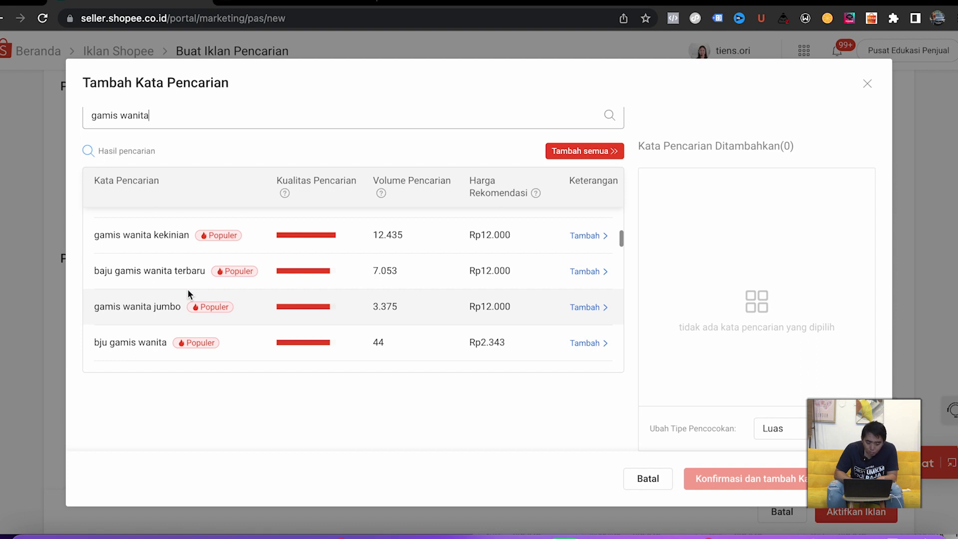
scroll(188, 294, down, 2)
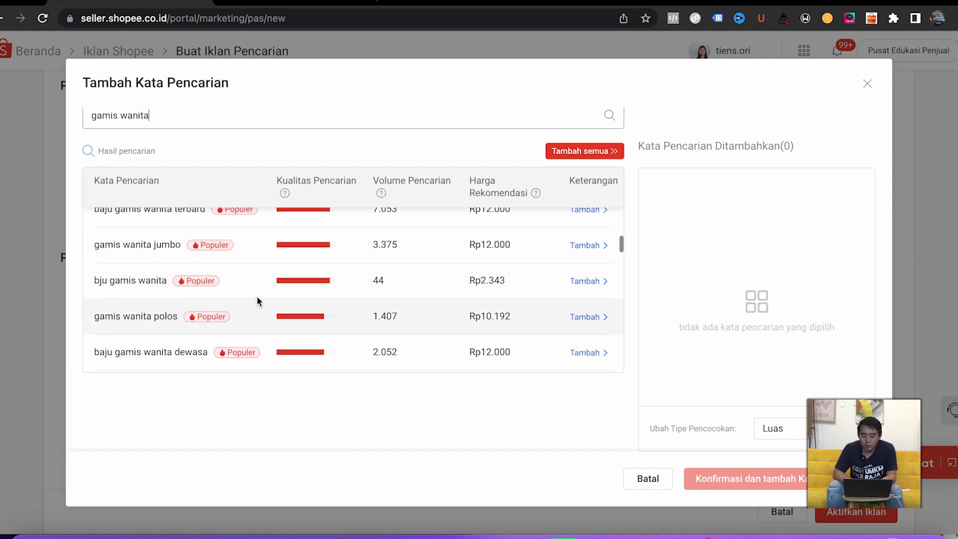
scroll(273, 280, down, 5)
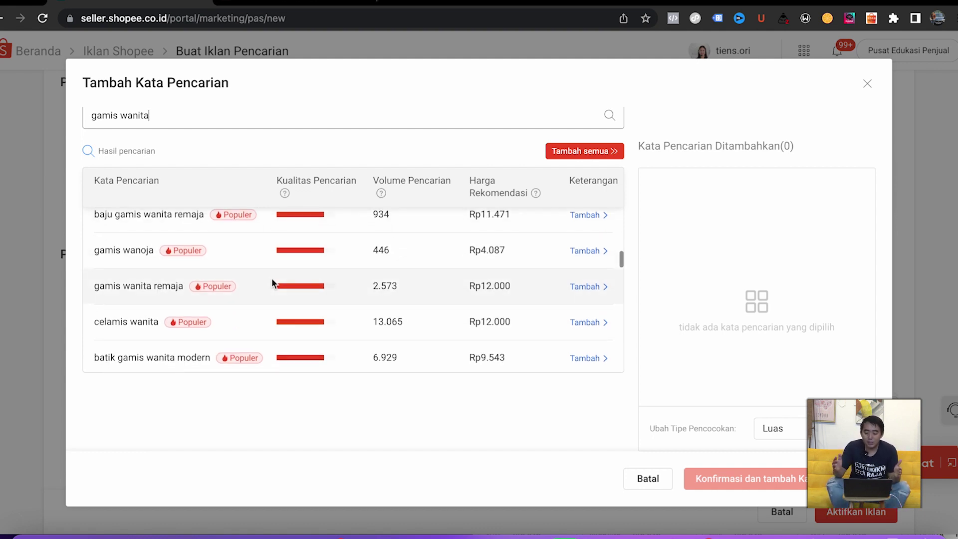
scroll(273, 283, down, 3)
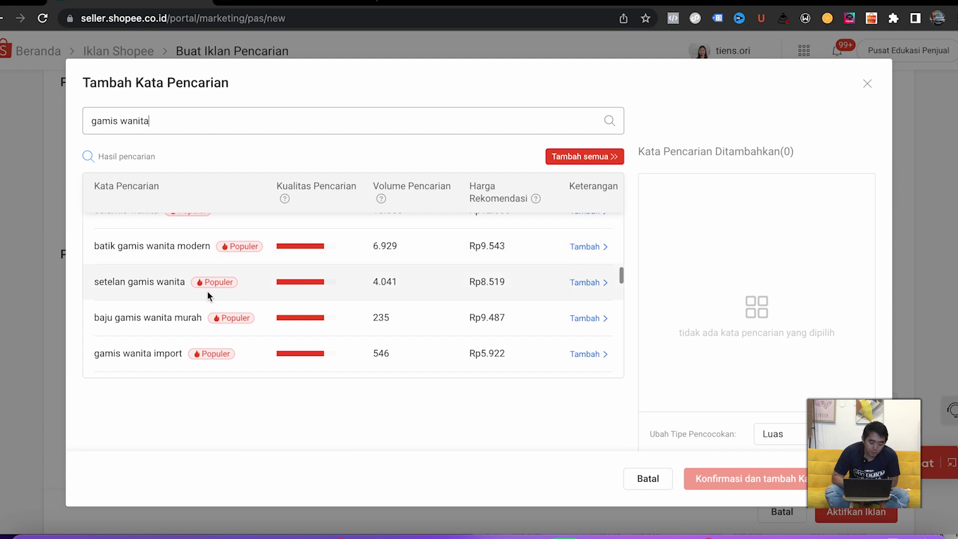
click(591, 247)
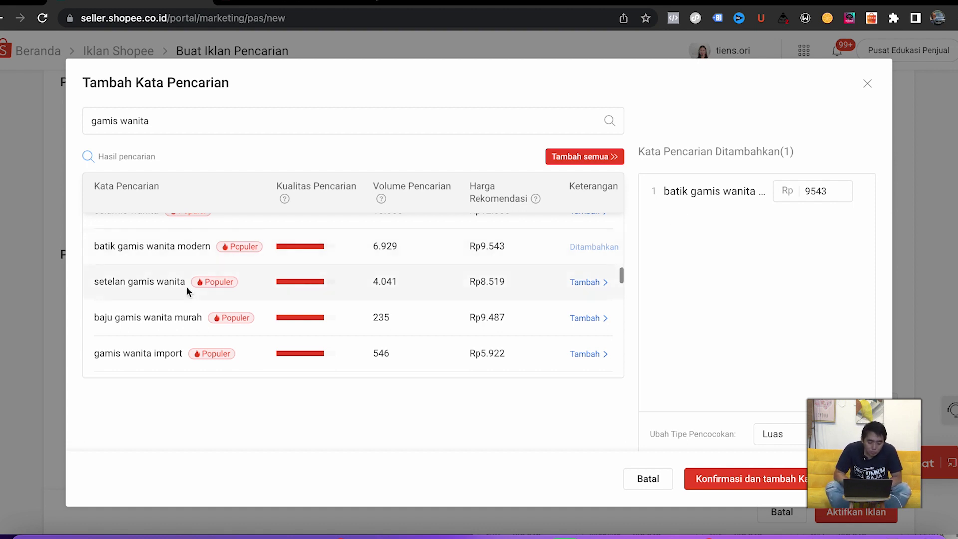
- Examine the "gamis wanita" keyword suggestions for search quality, search volume and recommended price
scroll(187, 286, up, 5)
scroll(222, 368, down, 2)
scroll(222, 369, down, 4)
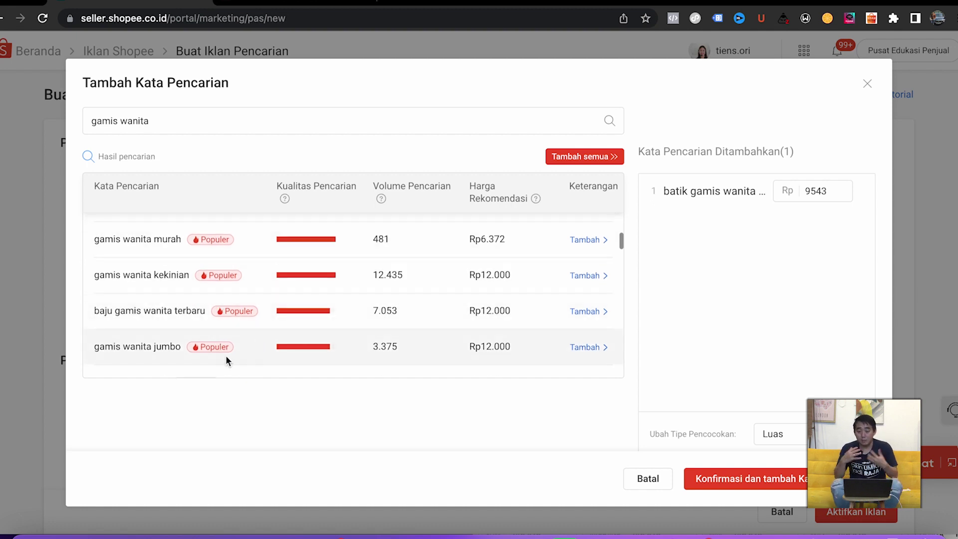
scroll(219, 360, down, 8)
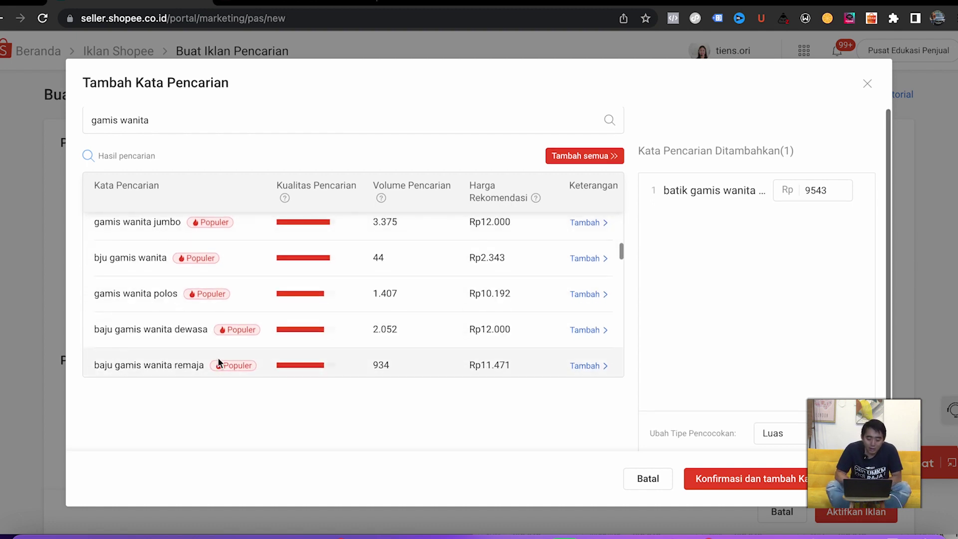
scroll(219, 363, down, 2)
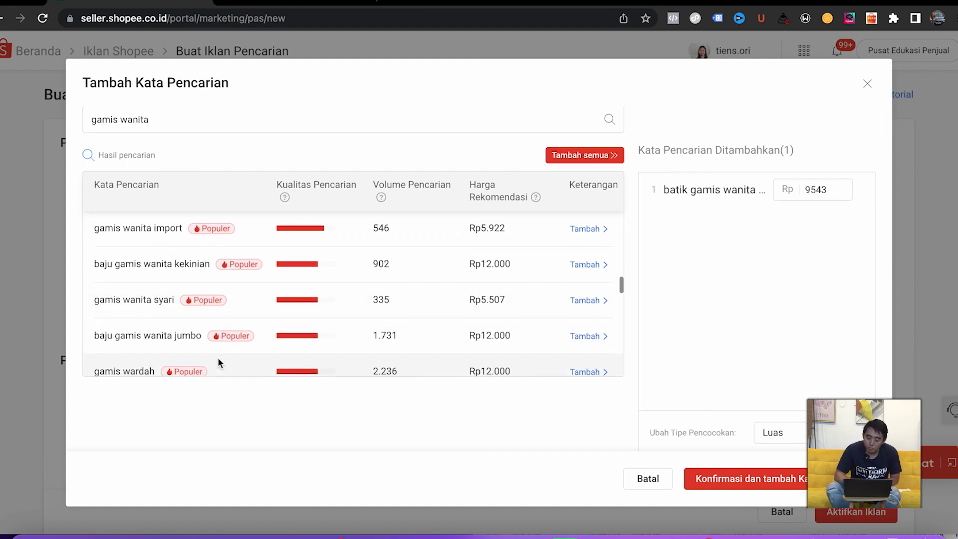
scroll(218, 358, down, 5)
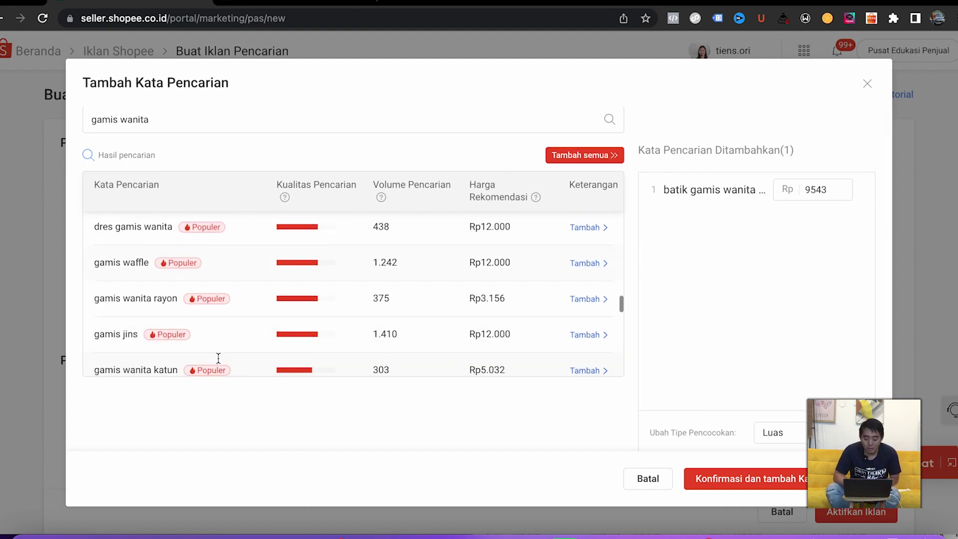
scroll(218, 357, down, 4)
scroll(218, 357, down, 4)
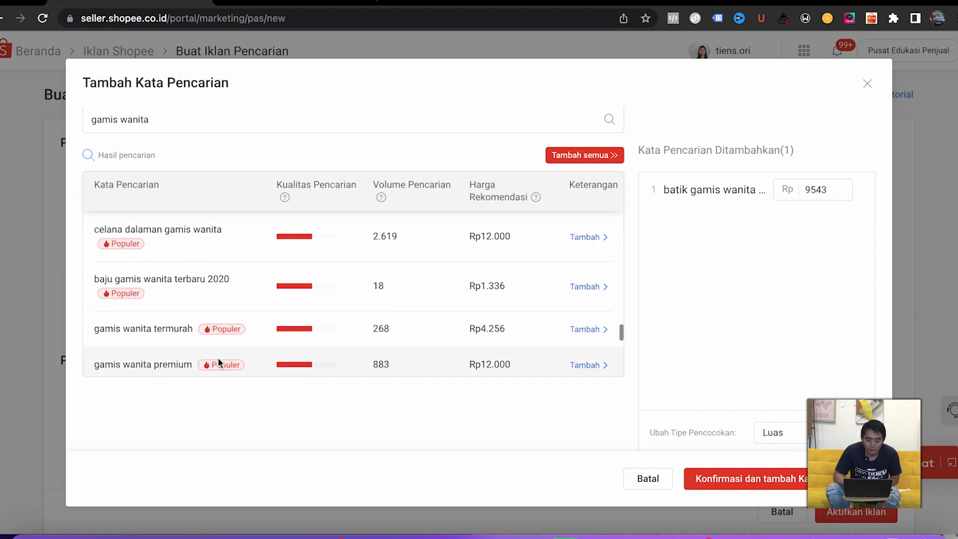
scroll(219, 358, down, 3)
scroll(218, 357, down, 2)
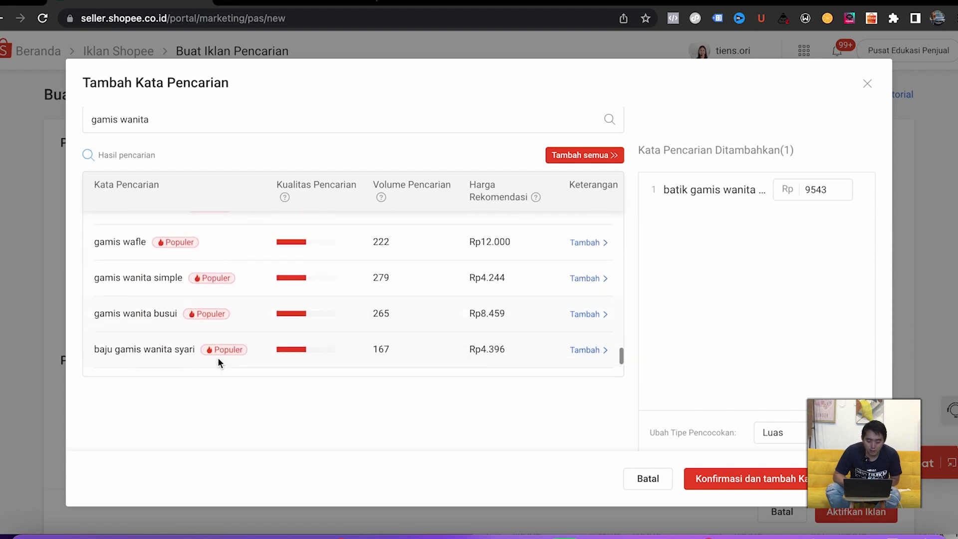
scroll(218, 357, down, 4)
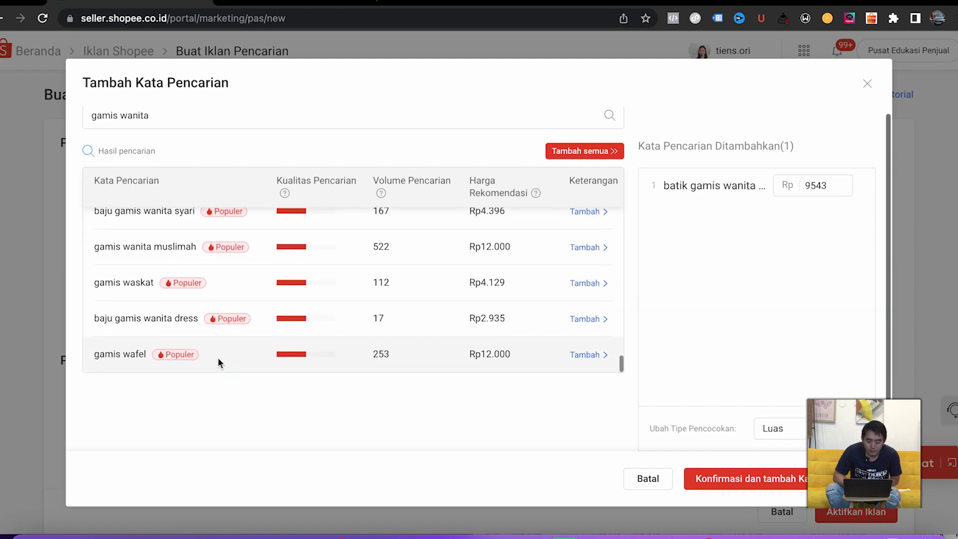
scroll(250, 276, up, 3)
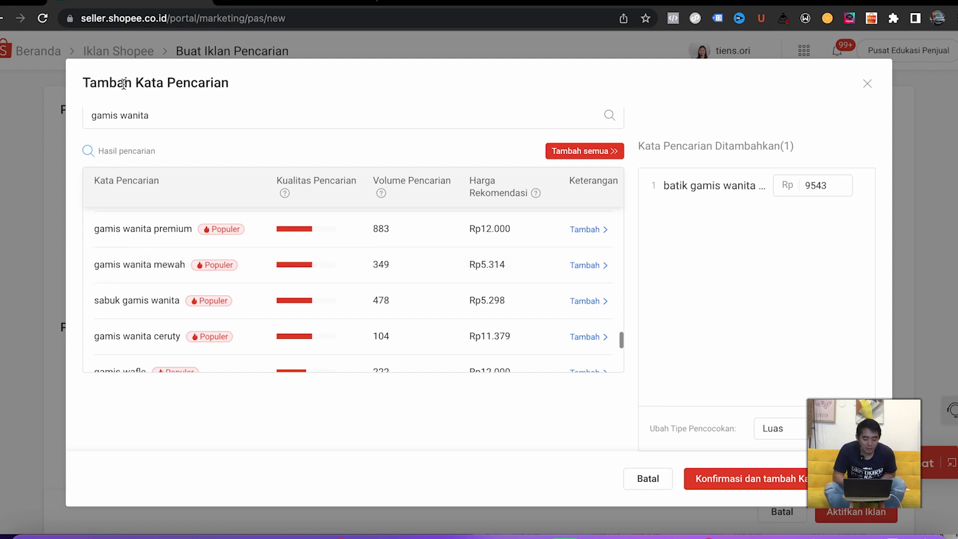
- Search the keyword suggestions for "celana jeans" and view the top results
triple_click(130, 118)
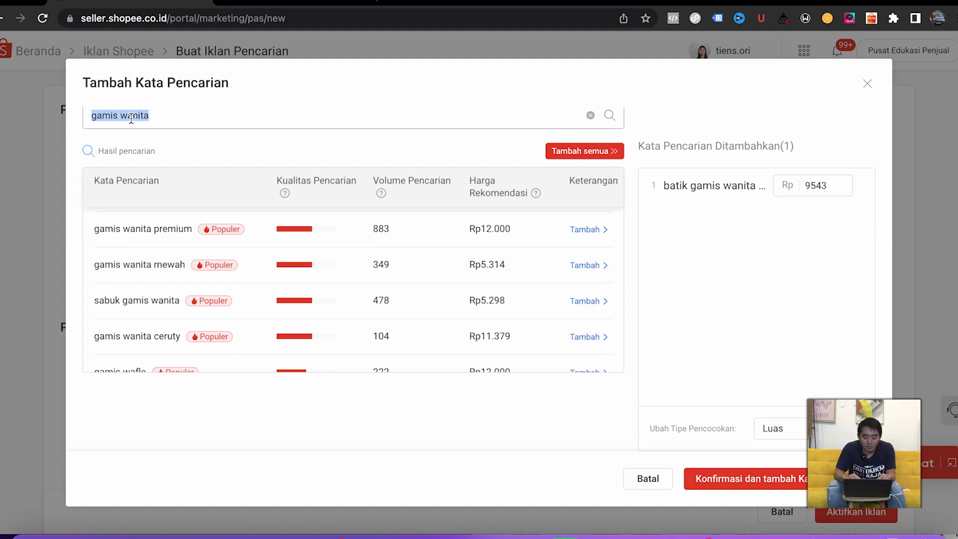
text(celana jenas)
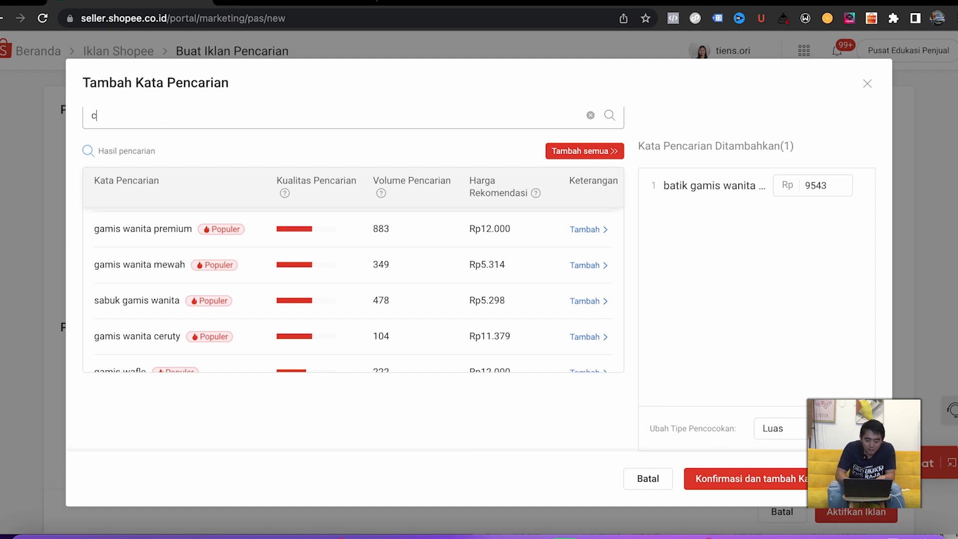
key(BackSpace)
key(BackSpace)
key(BackSpace)
text(ans)
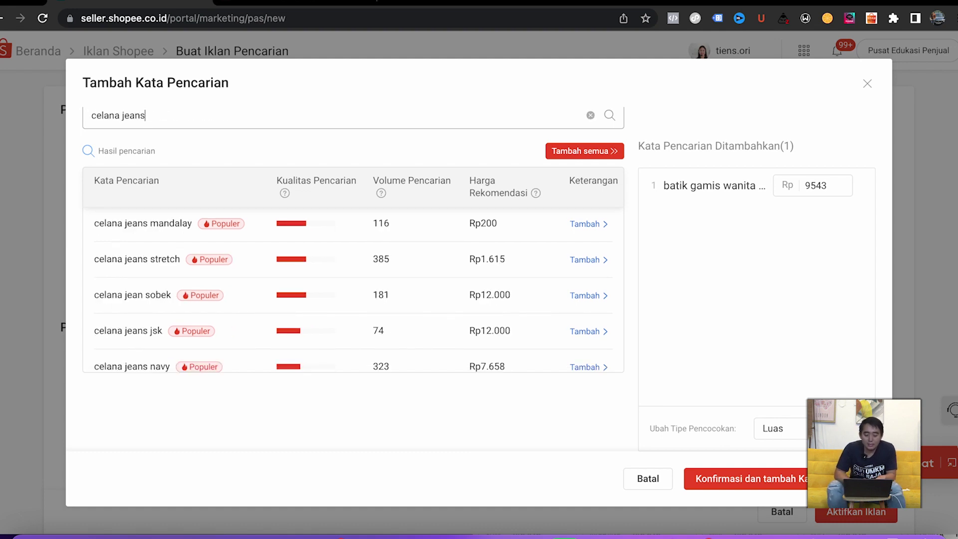
scroll(158, 272, up, 10)
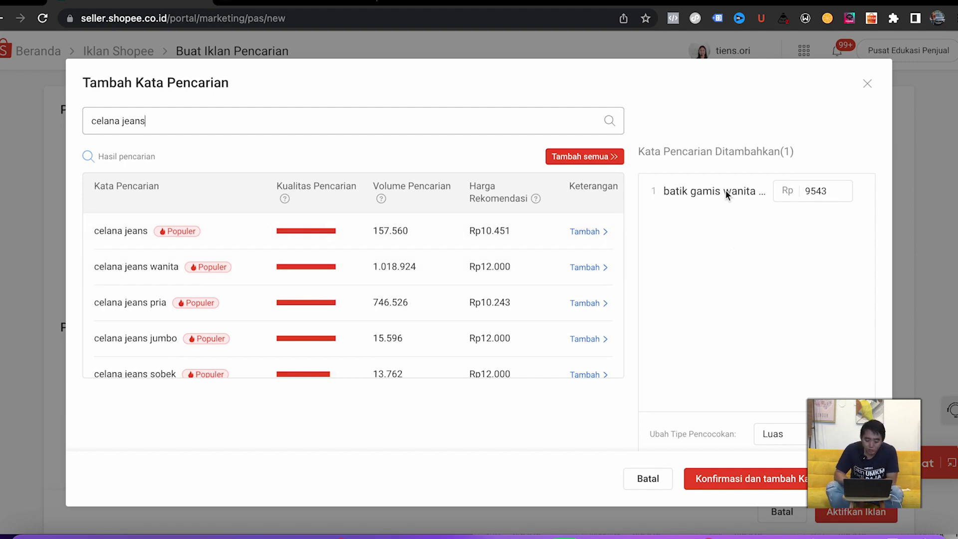
- Switch to Numbers, create a blank spreadsheet, and return to the Shopee ad page in the browser
click(430, 529)
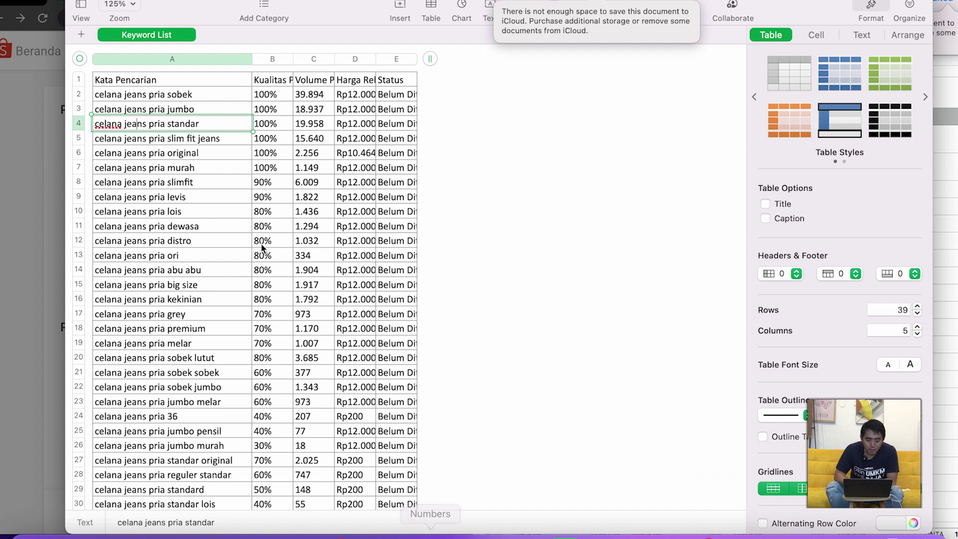
click(77, 0)
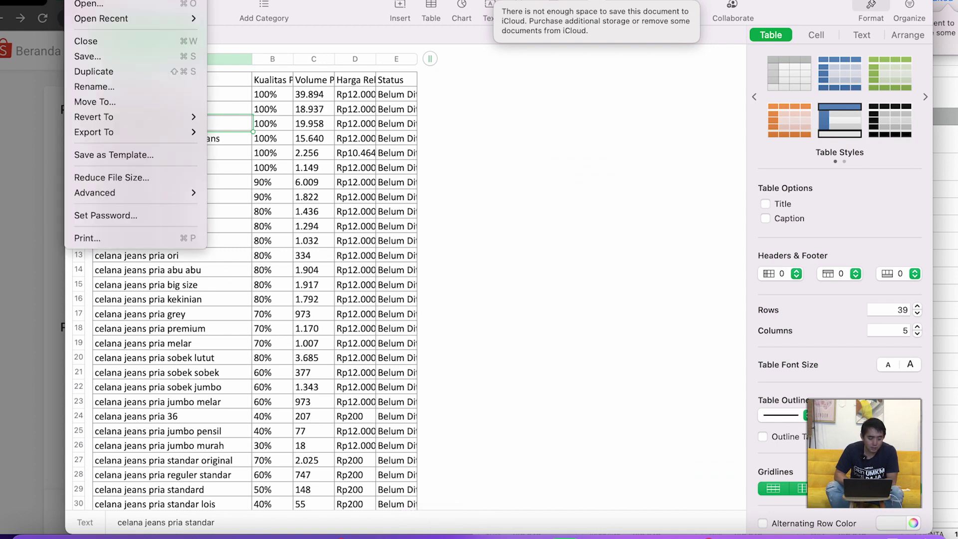
click(86, 1)
double_click(400, 140)
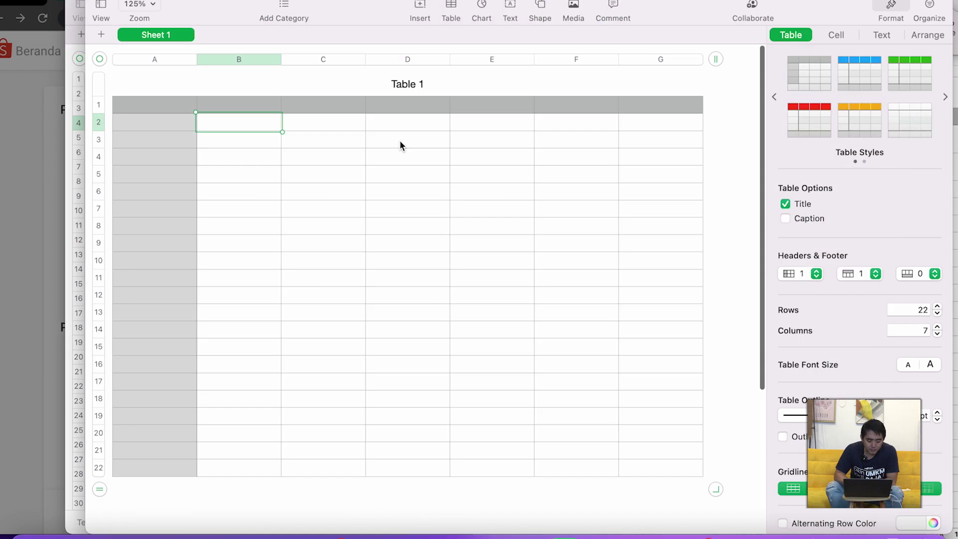
click(464, 535)
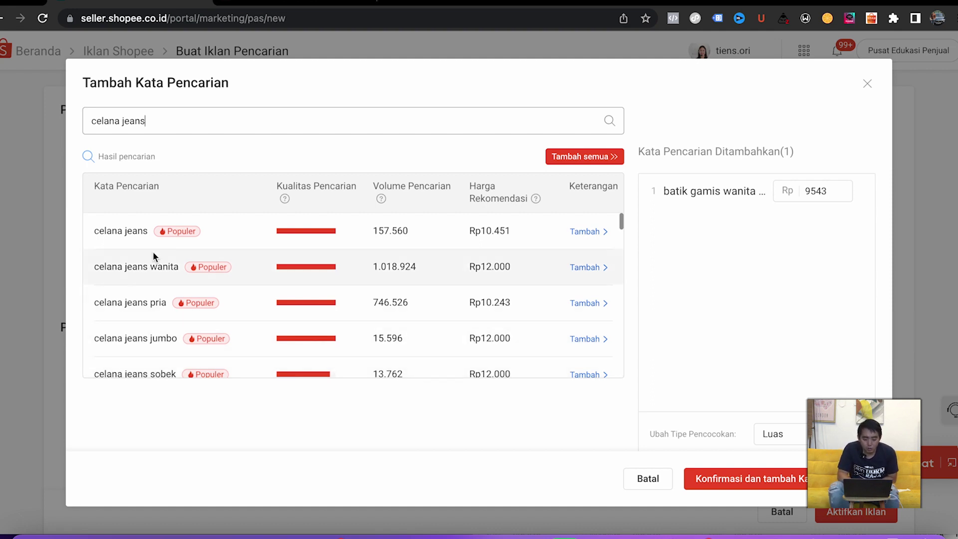
- Highlight the suggestion "celana jeans wanita" and view the explanation of the recommended price
triple_click(127, 273)
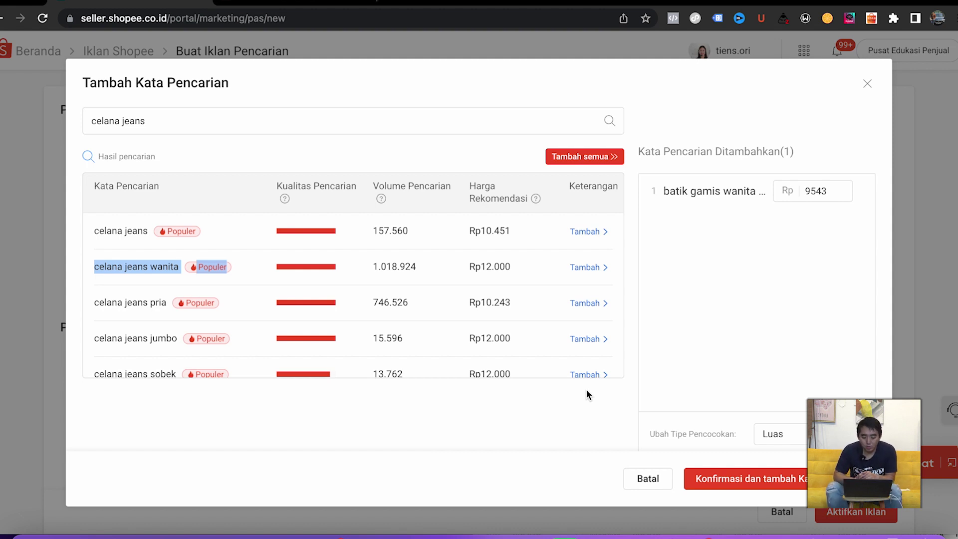
mouse_move(534, 198)
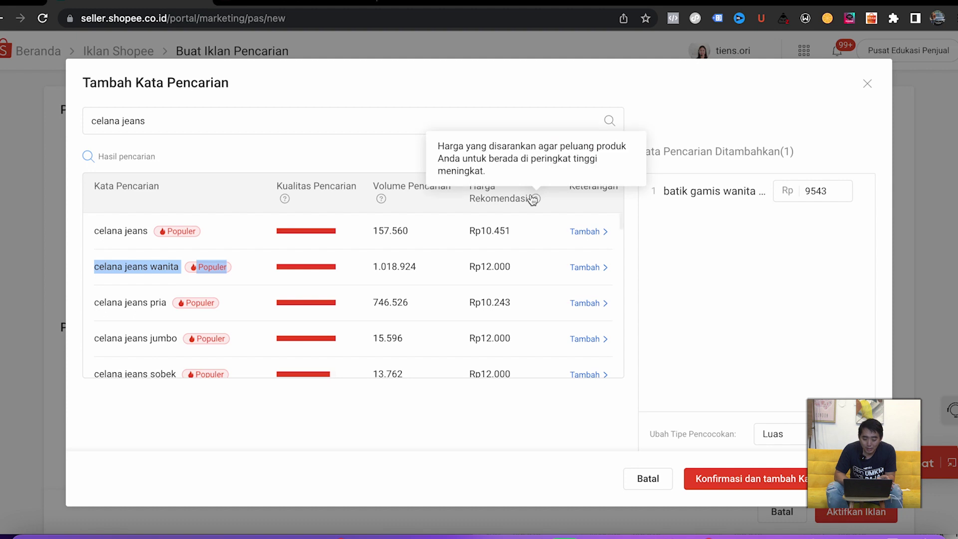
- Clear the keyword search term and close the add-keyword dialog without confirming the added keyword
double_click(296, 116)
key(BackSpace)
key(BackSpace)
key(BackSpace)
key(BackSpace)
key(BackSpace)
key(BackSpace)
key(BackSpace)
key(BackSpace)
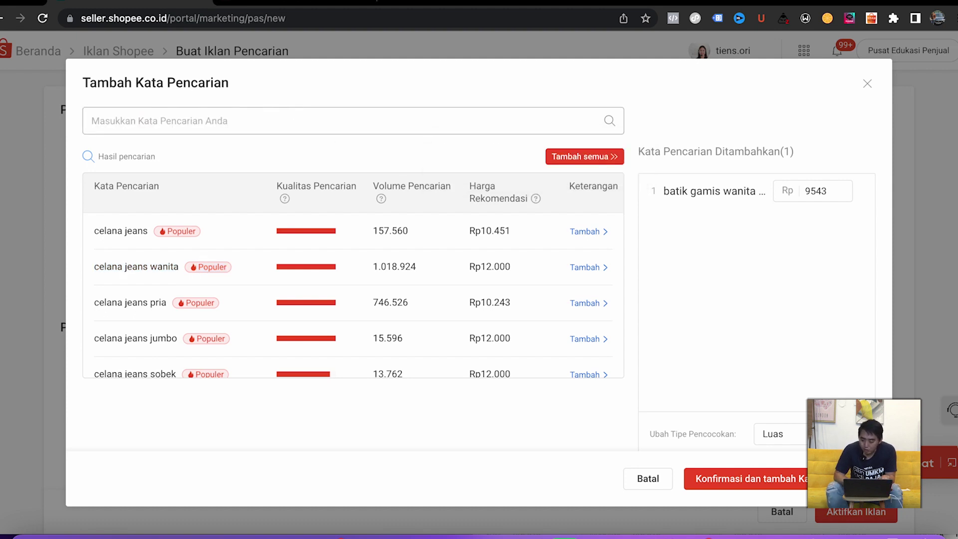
click(868, 84)
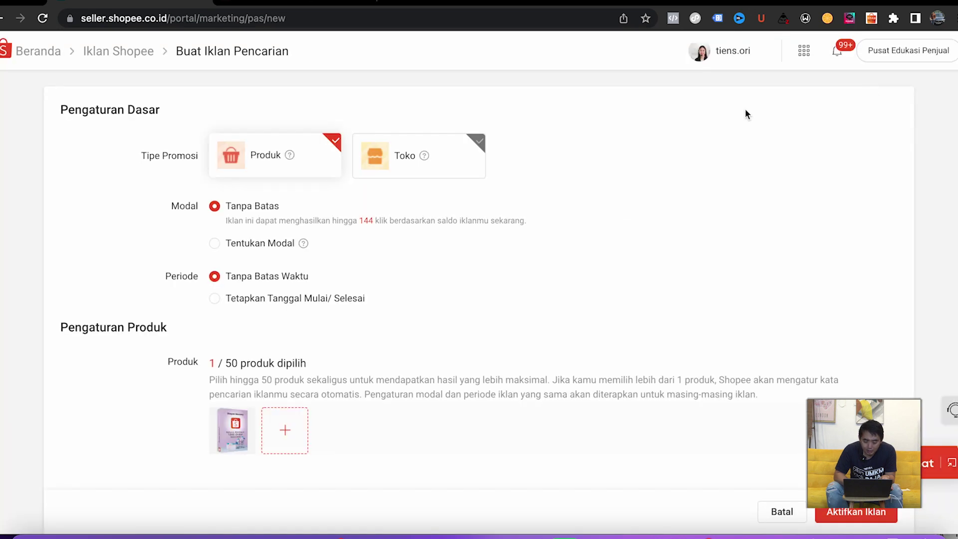
- Reopen the add-keyword dialog for the ad and launch Research Keywords from the Shopeasytools extension
scroll(278, 439, down, 5)
click(264, 367)
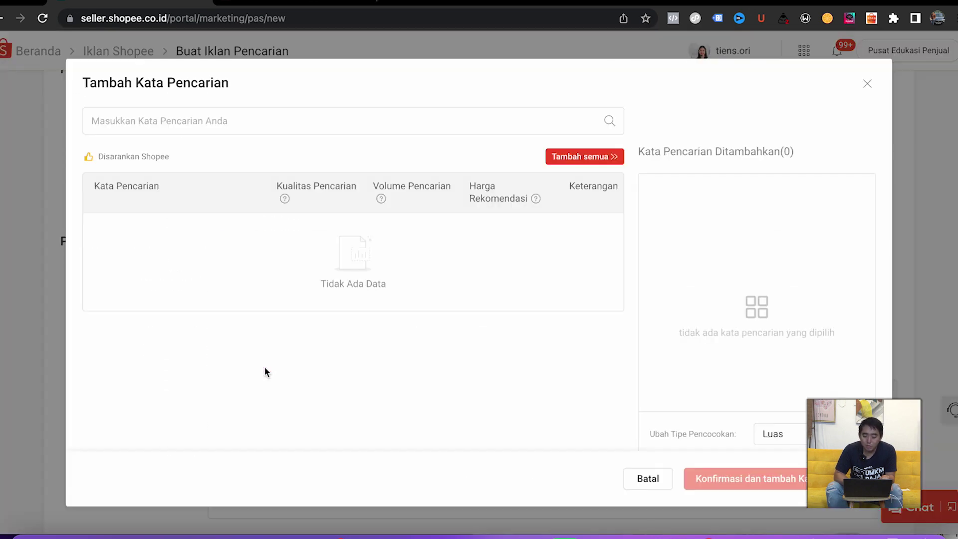
click(871, 19)
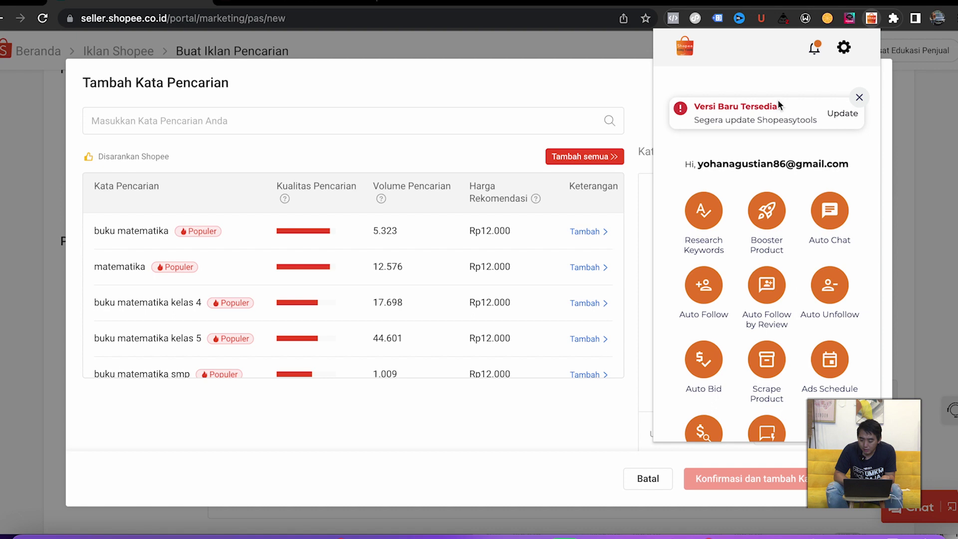
click(704, 224)
- Set the research keyword to "celana jeans pria" and the number of research results to 20
click(391, 214)
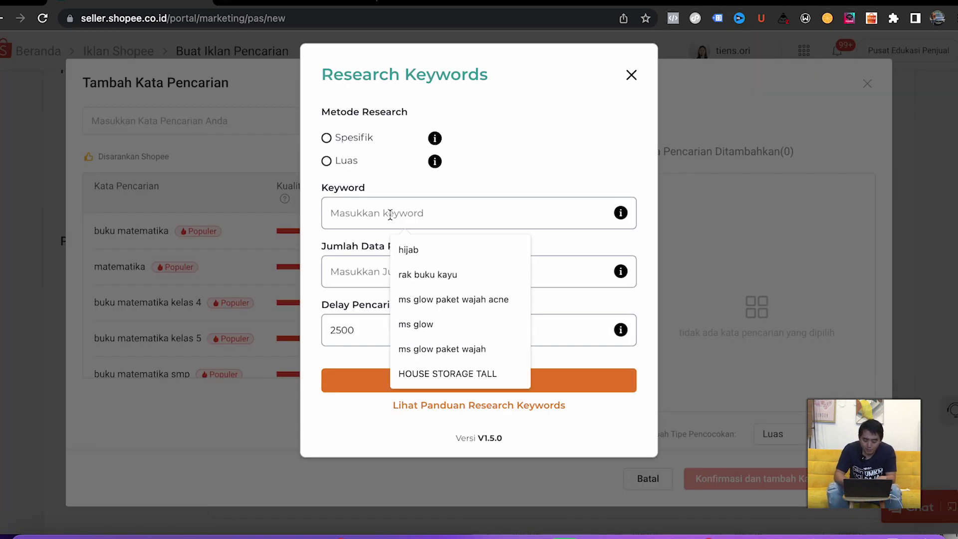
text(celana jeans pruia)
click(374, 262)
text(2)
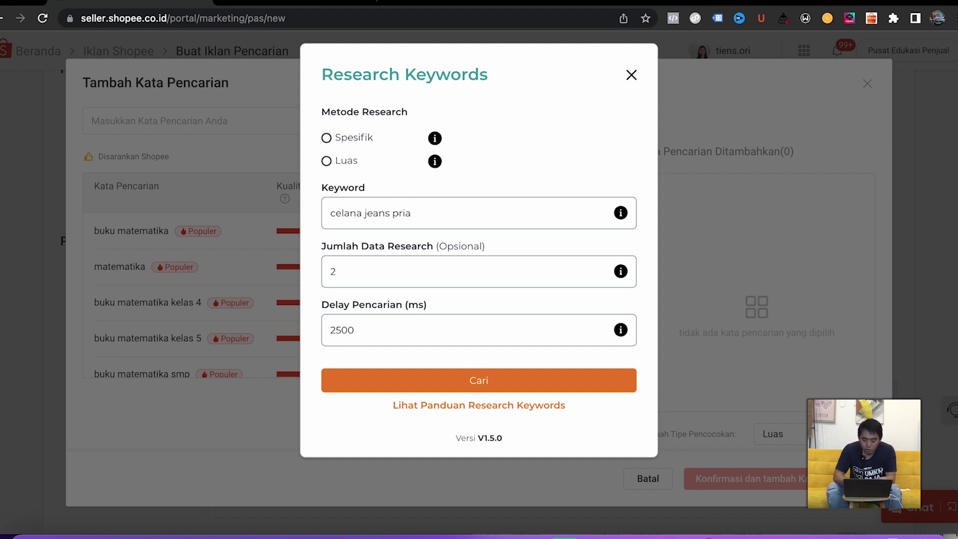
text(0)
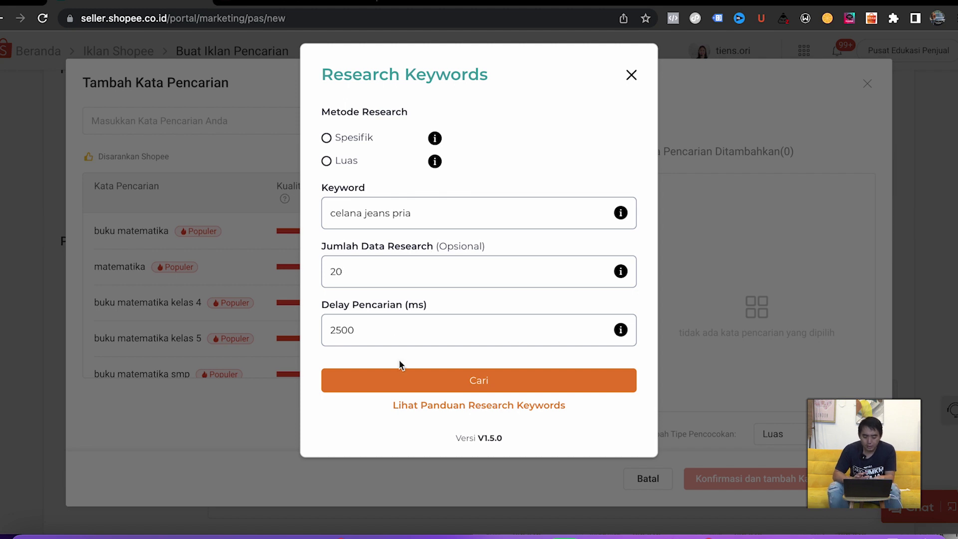
- Choose Luas as the research method and run the keyword search
click(390, 390)
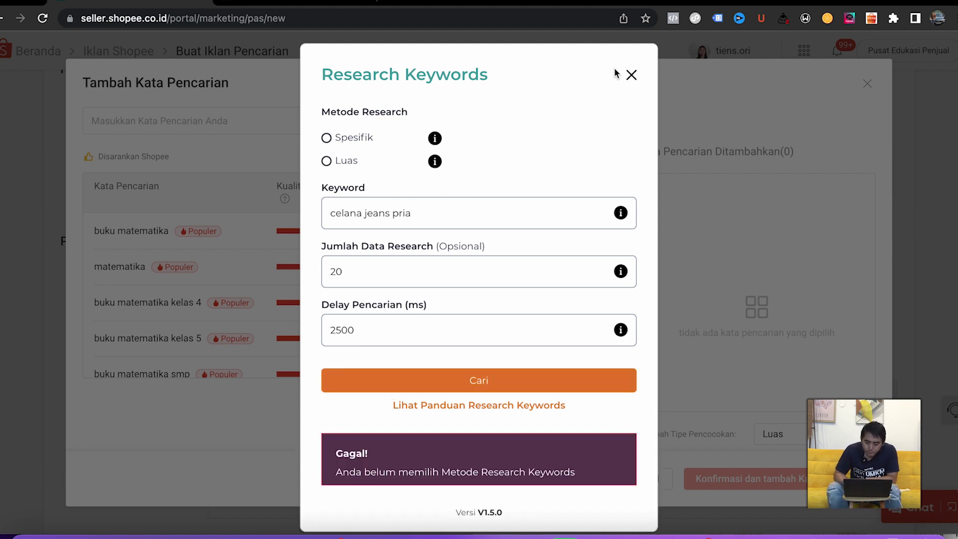
click(369, 145)
click(328, 160)
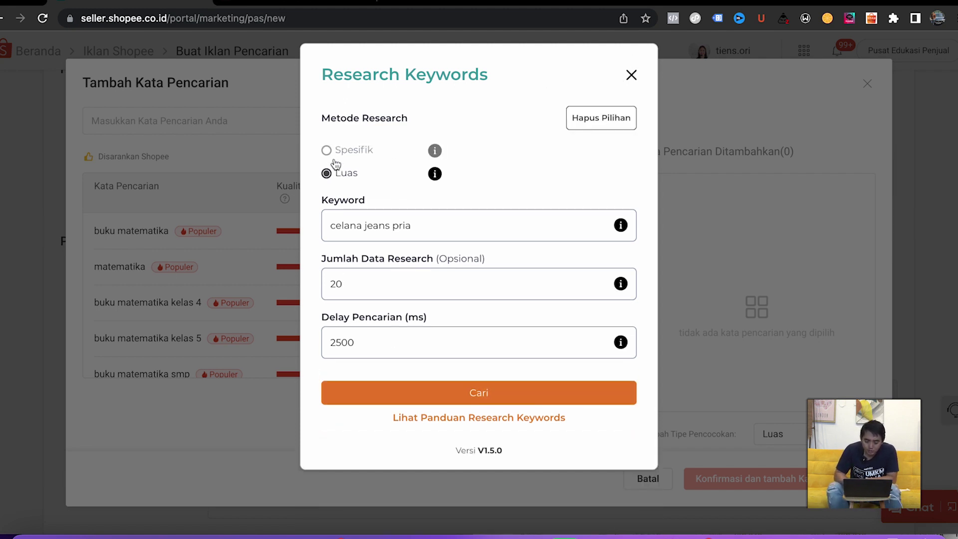
click(391, 393)
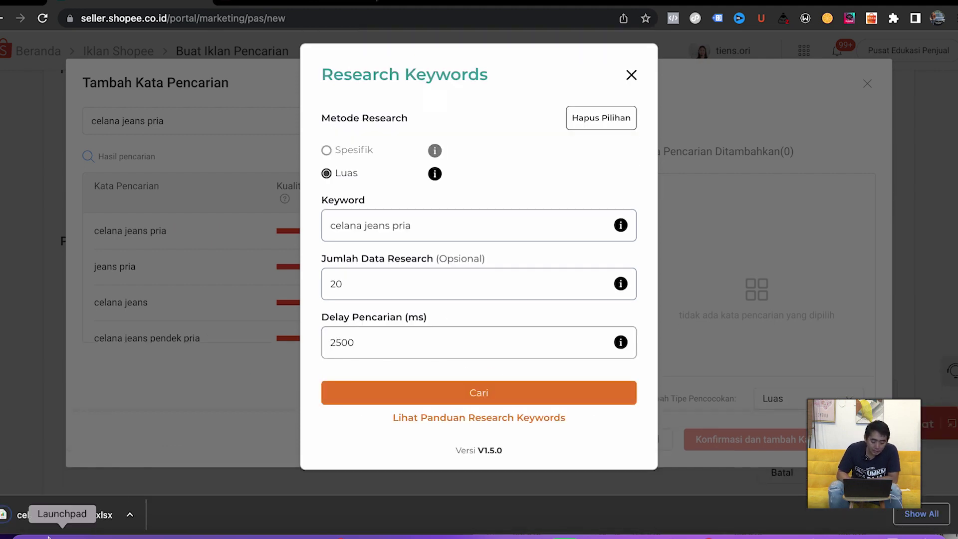
- Open the downloaded keyword spreadsheet and select the first keyword's search volume cell
click(47, 517)
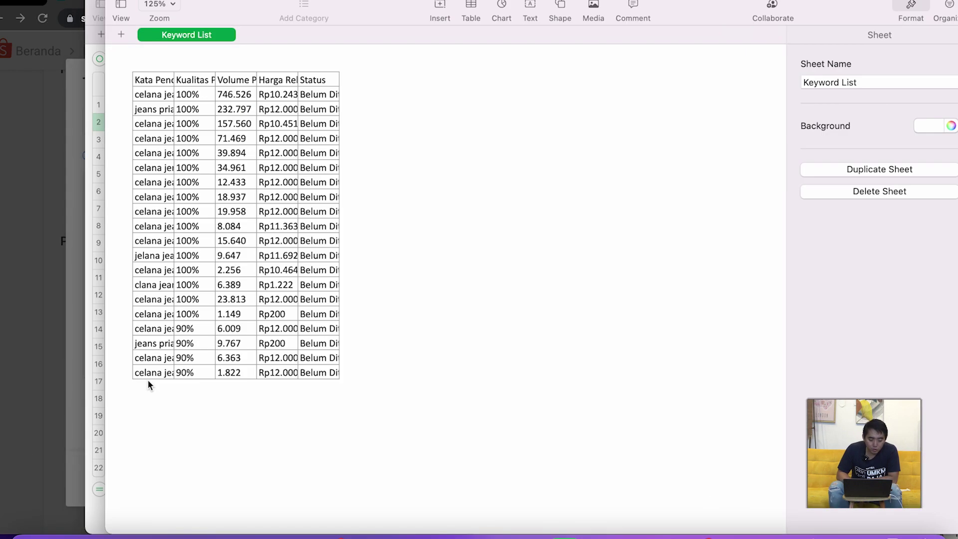
click(231, 97)
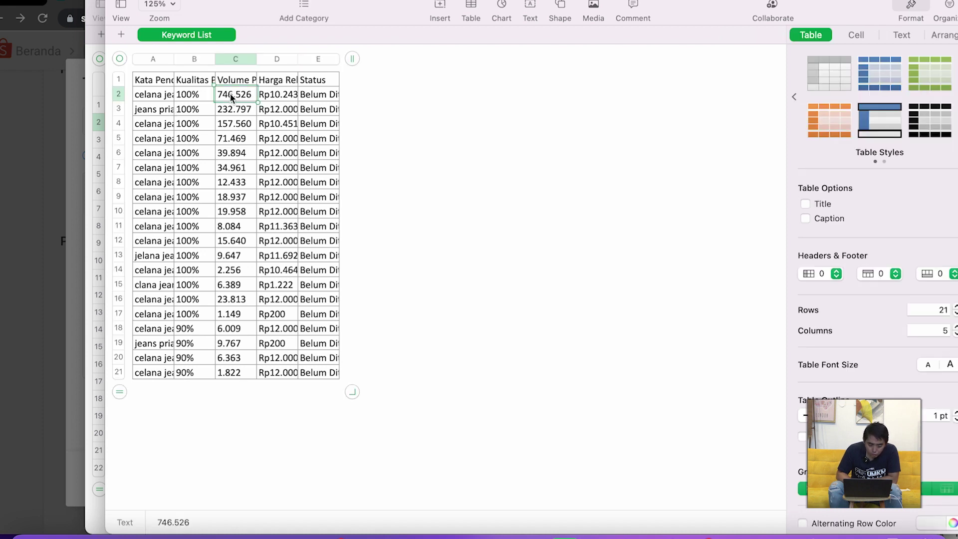
- Widen the keyword column of the spreadsheet to fit its text and select the first keyword, "celana jeans pria"
double_click(174, 59)
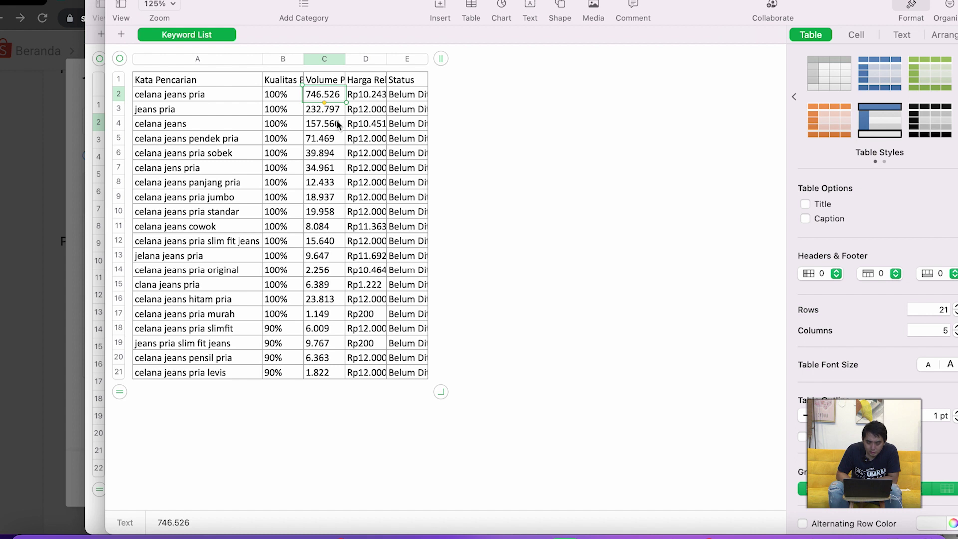
click(169, 94)
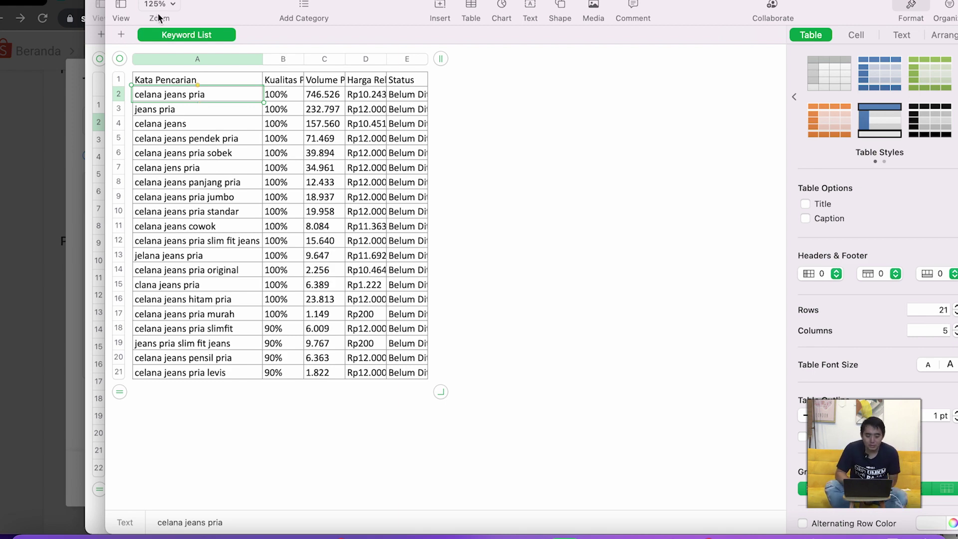
- Close the two celana-jeans-pria keyword spreadsheets and the untitled spreadsheet, deleting each one without saving
key(super+w)
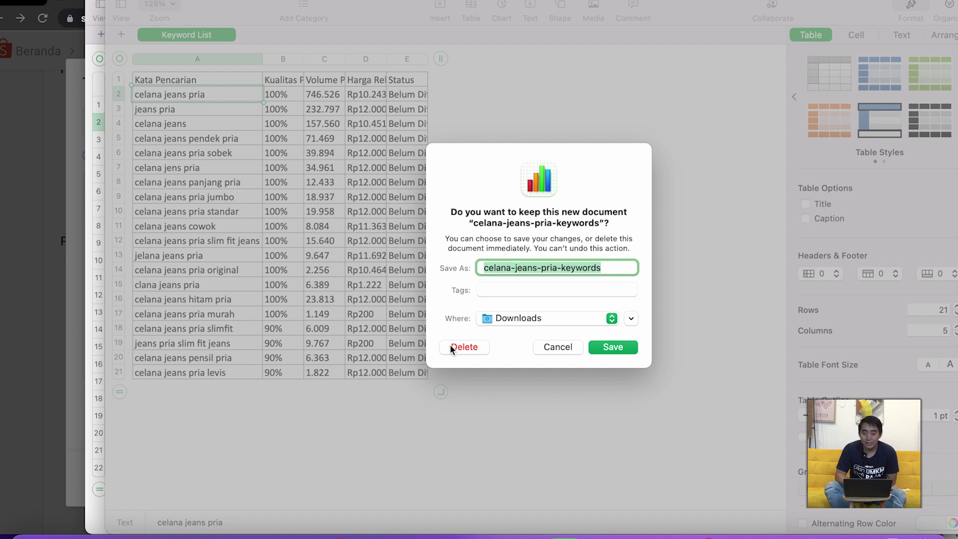
click(463, 347)
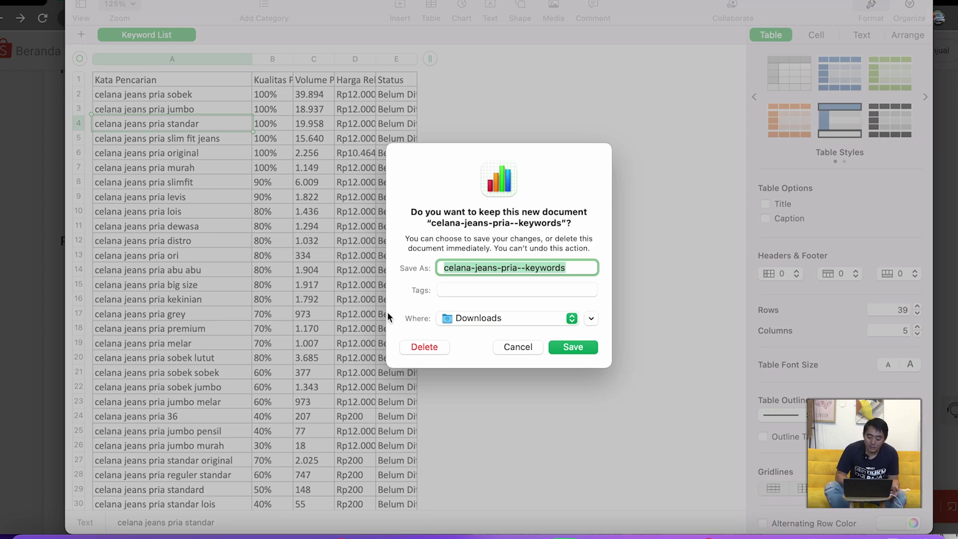
click(428, 350)
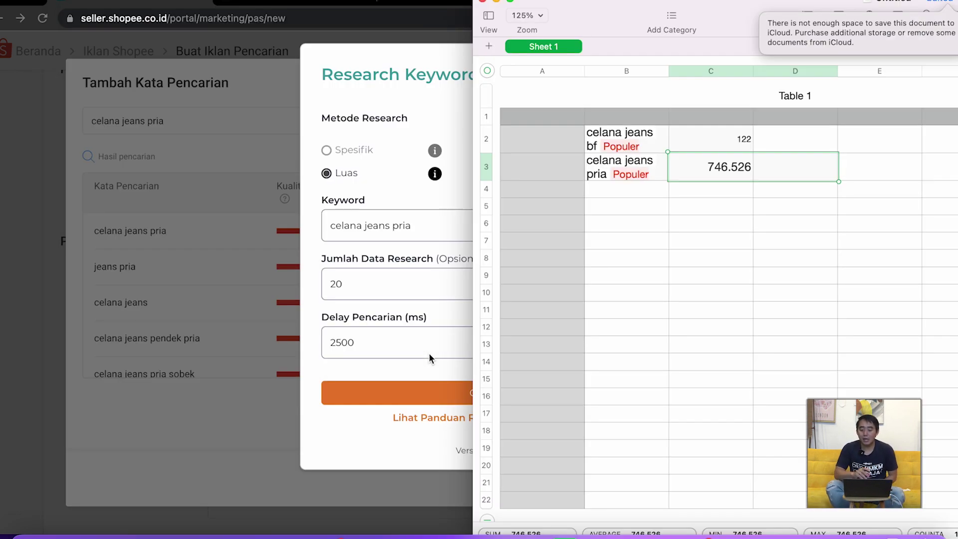
right_click(483, 6)
click(483, 6)
right_click(482, 4)
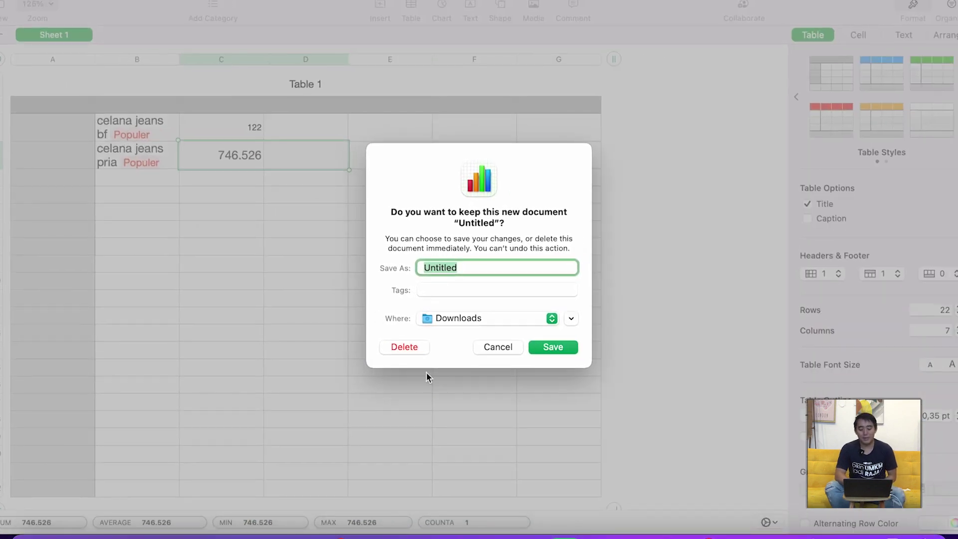
click(403, 347)
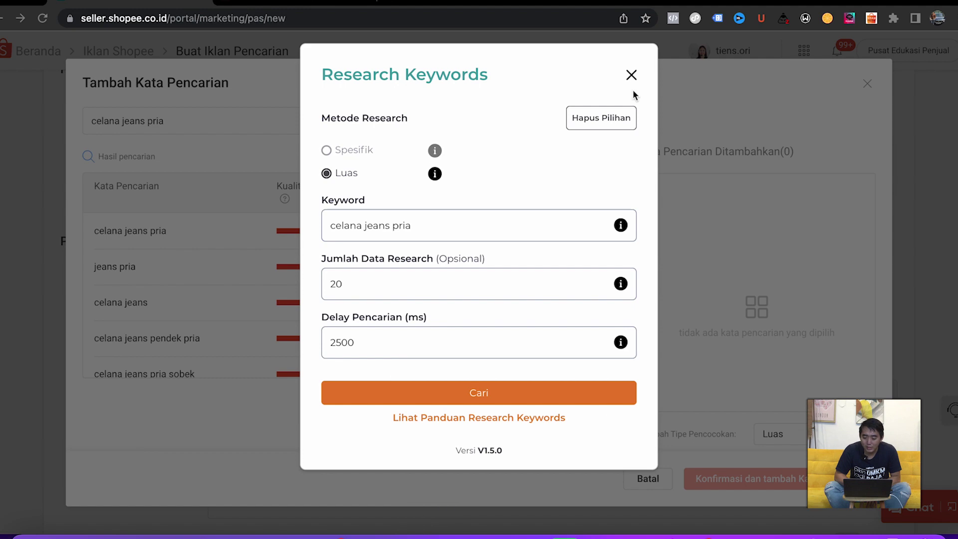
- Close the Research Keywords and add-keyword dialogs and return to the Iklan Shopee overview page
click(631, 74)
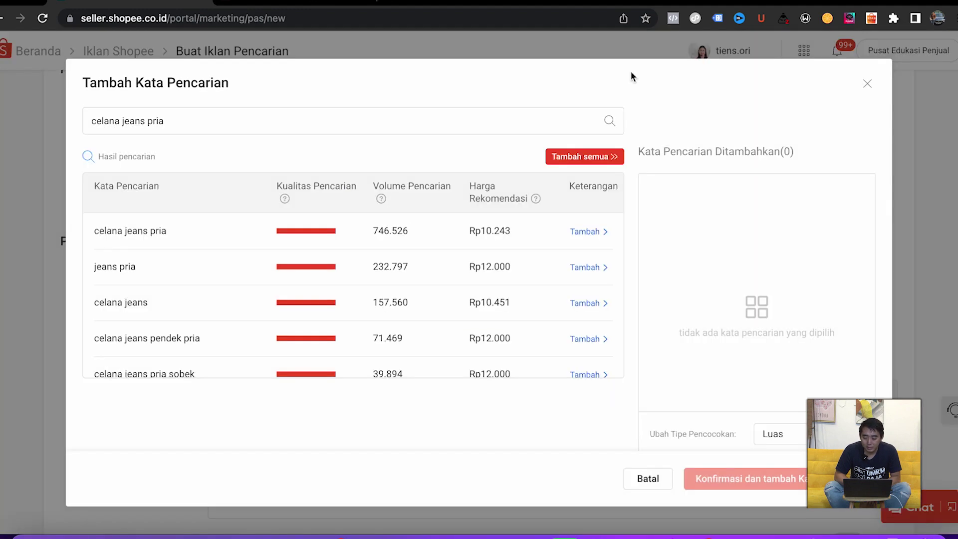
click(868, 84)
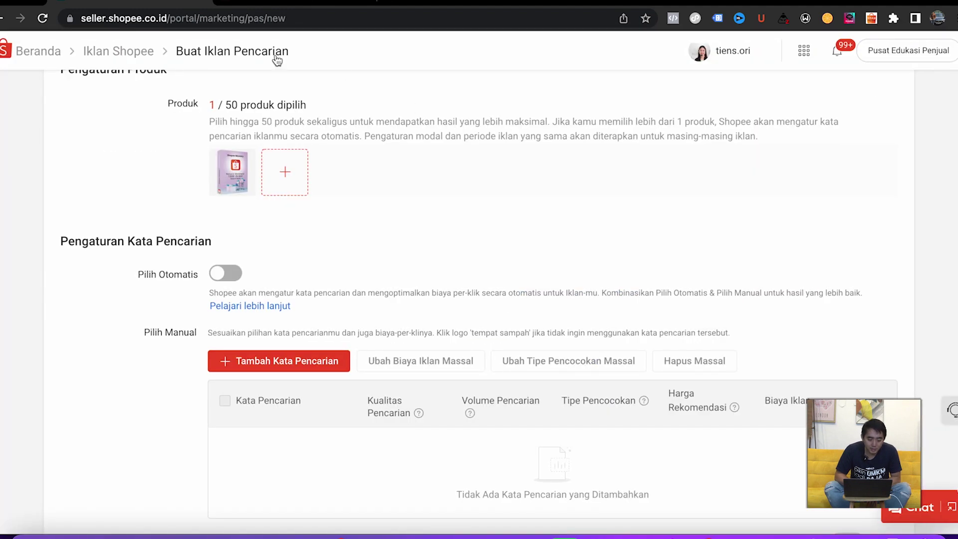
click(118, 54)
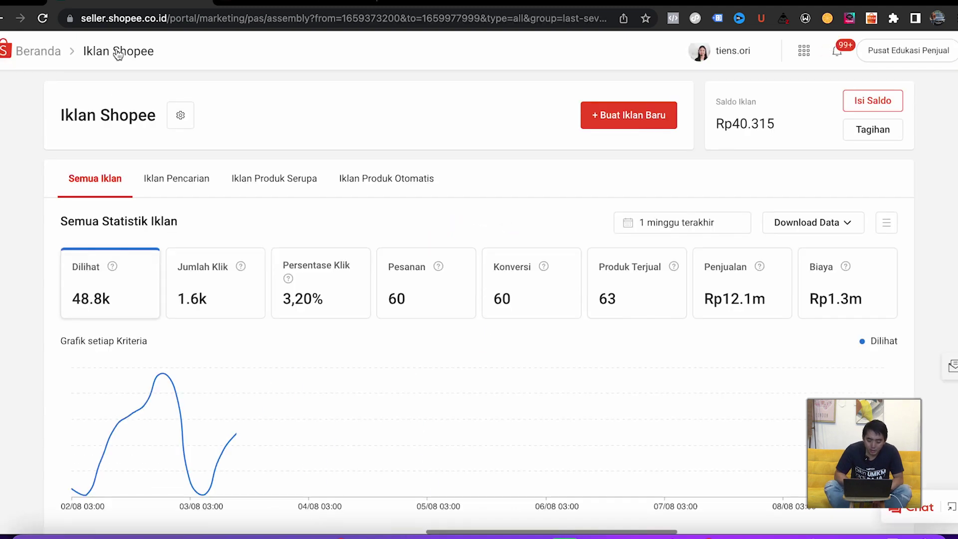
- Set the period of the overall ad statistics to yesterday (Kemarin)
scroll(475, 272, down, 1)
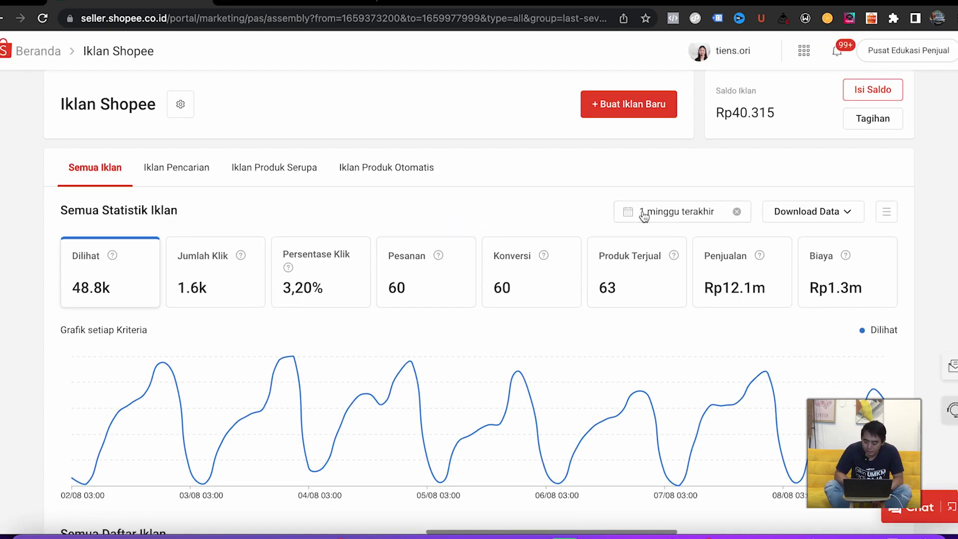
click(683, 215)
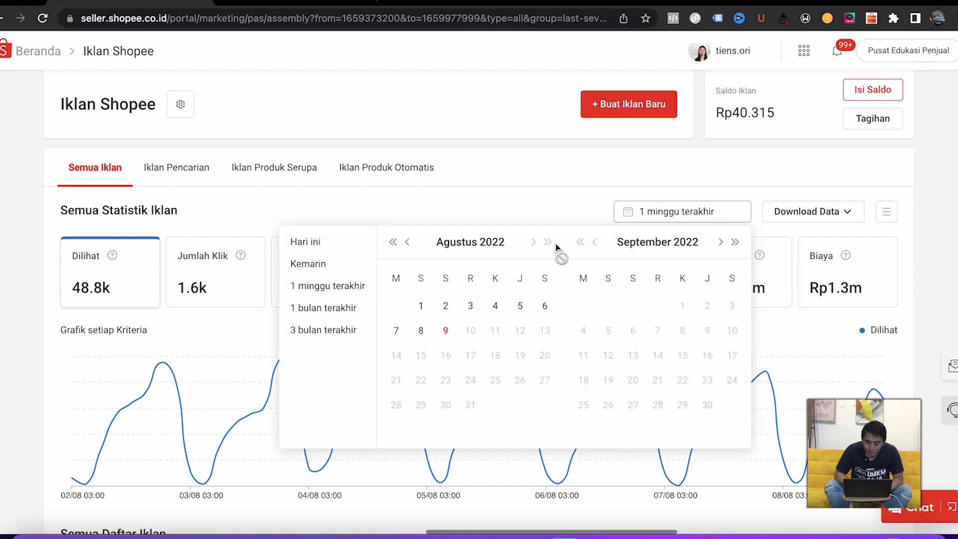
click(311, 264)
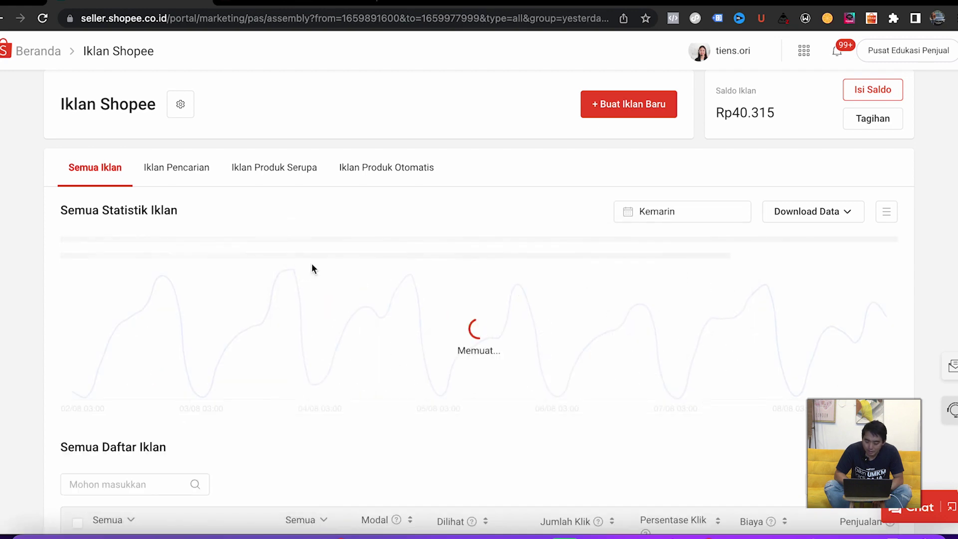
scroll(282, 301, down, 3)
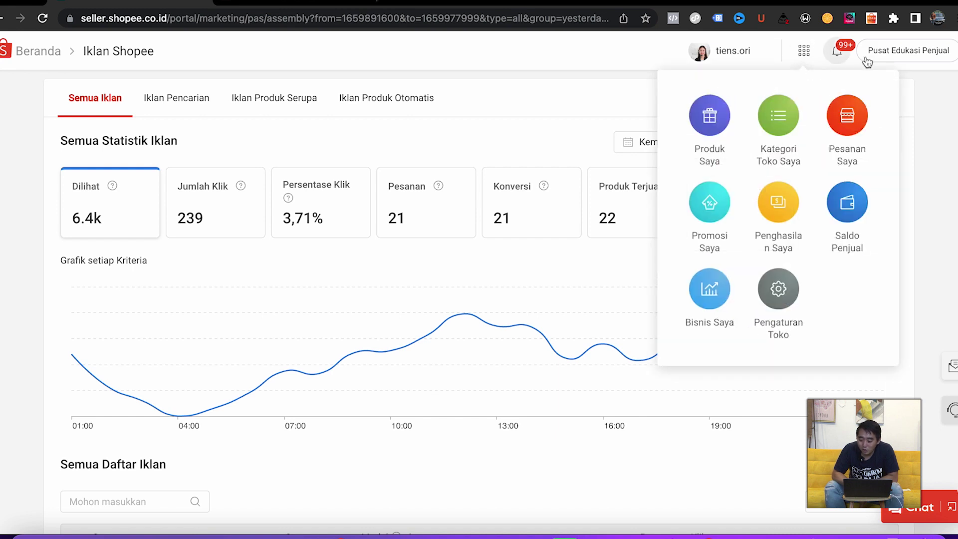
- Launch the Ads Schedule feature from the Shopeasytools extension
click(871, 20)
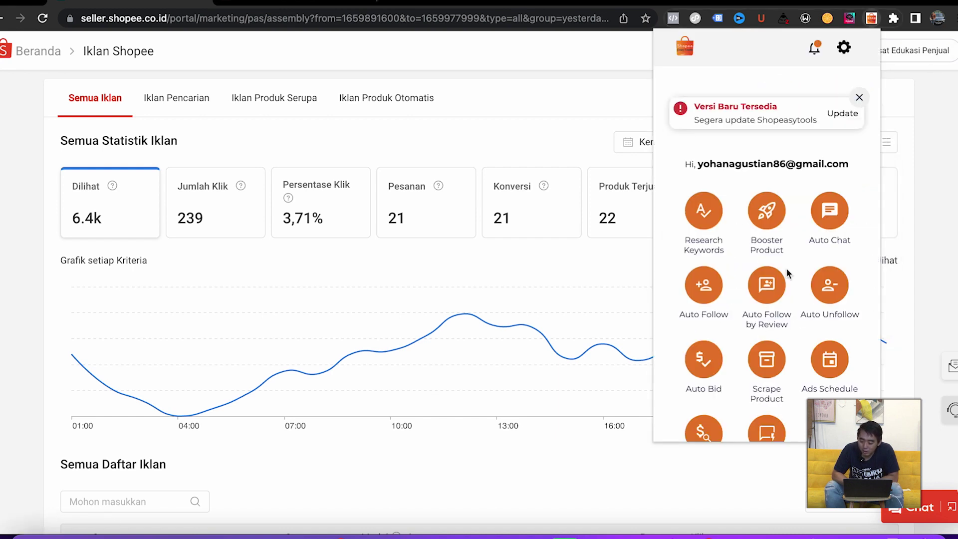
scroll(791, 285, down, 1)
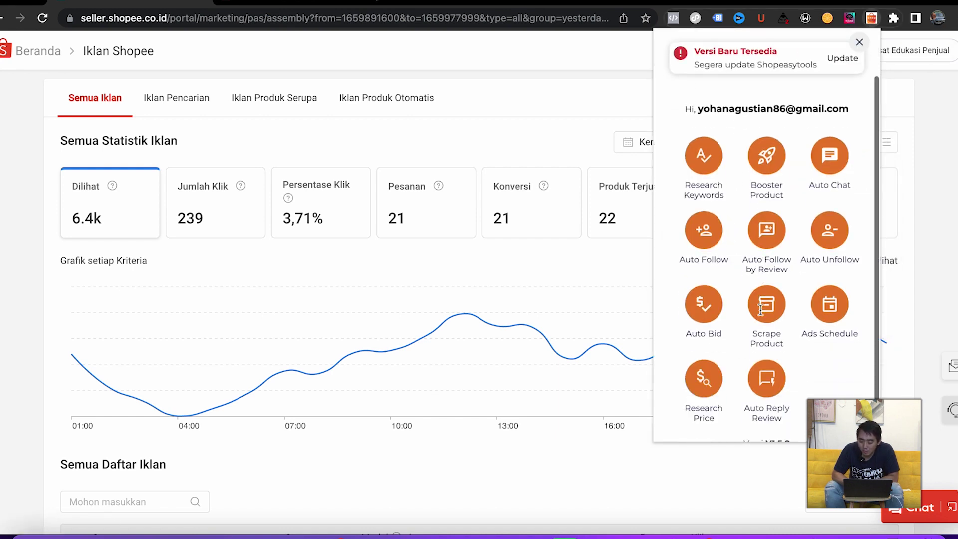
click(814, 305)
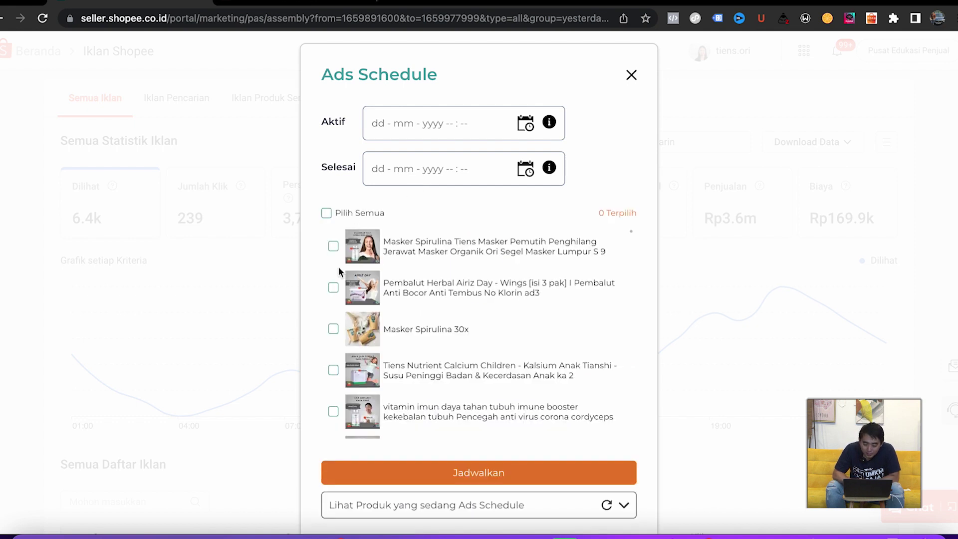
- Choose the Masker Spirulina Tiens and Pembalut Herbal Airiz Day ads, check the start date calendar, and close Ads Schedule without scheduling
click(333, 248)
click(333, 288)
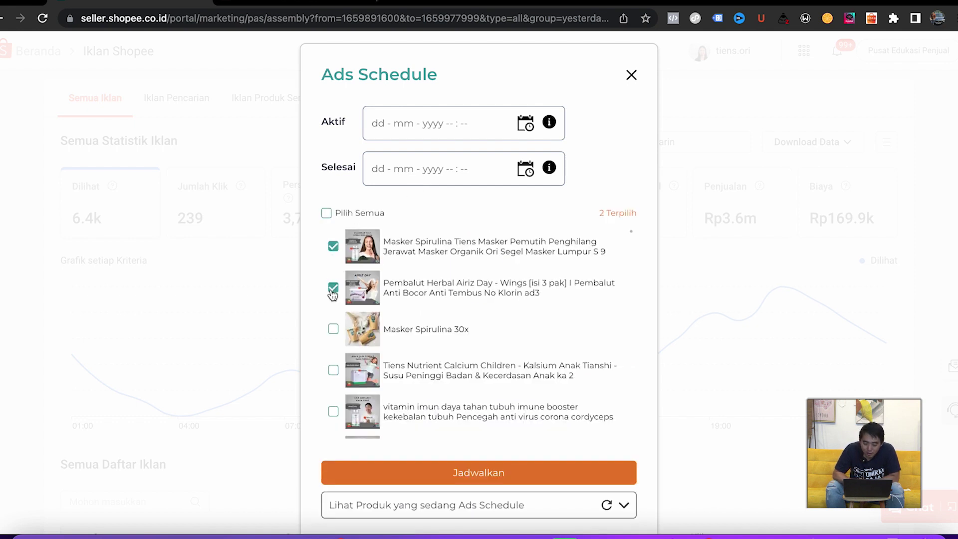
click(428, 139)
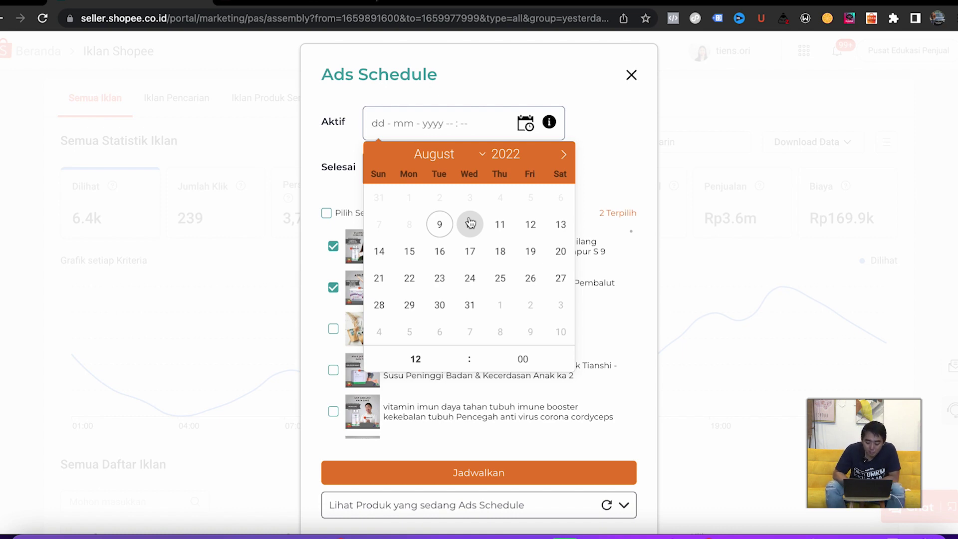
click(299, 173)
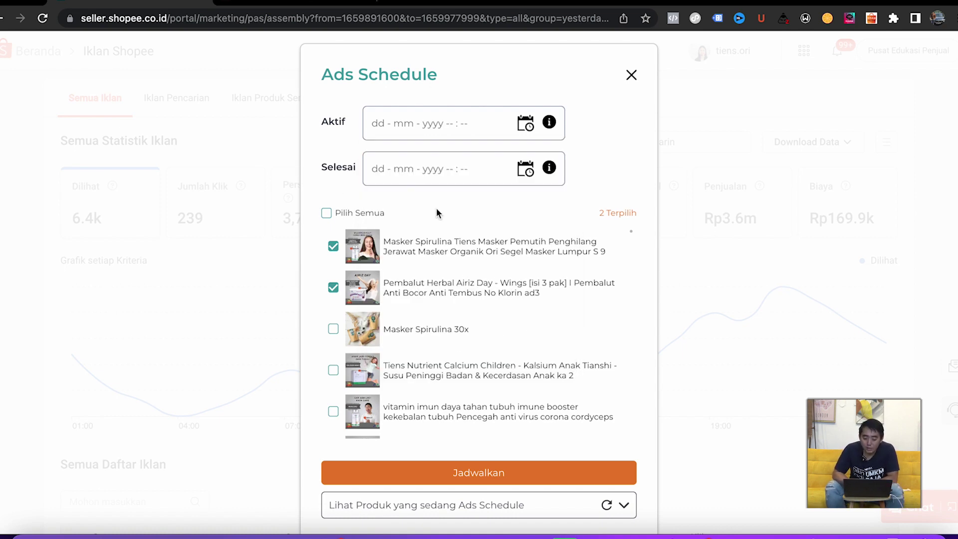
scroll(436, 208, down, 5)
scroll(436, 208, up, 5)
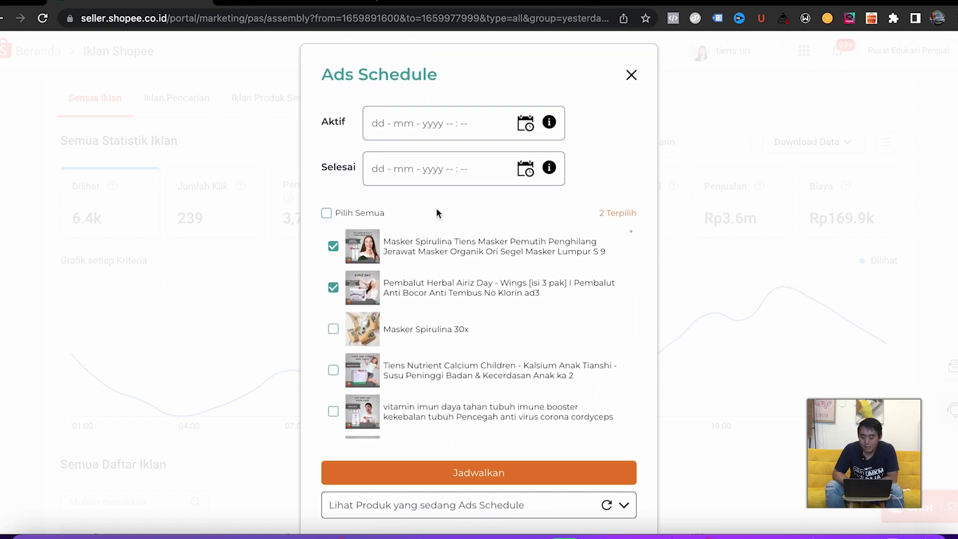
click(635, 72)
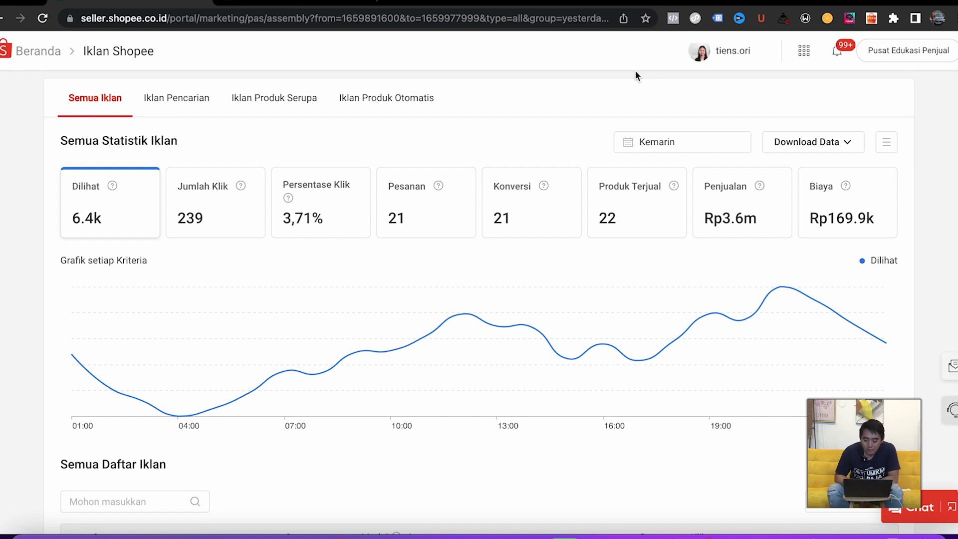
- Examine the details and placement settings of the inactive Masker Spirulina Tiens similar-product ad, and return to the ad overview
scroll(242, 355, down, 6)
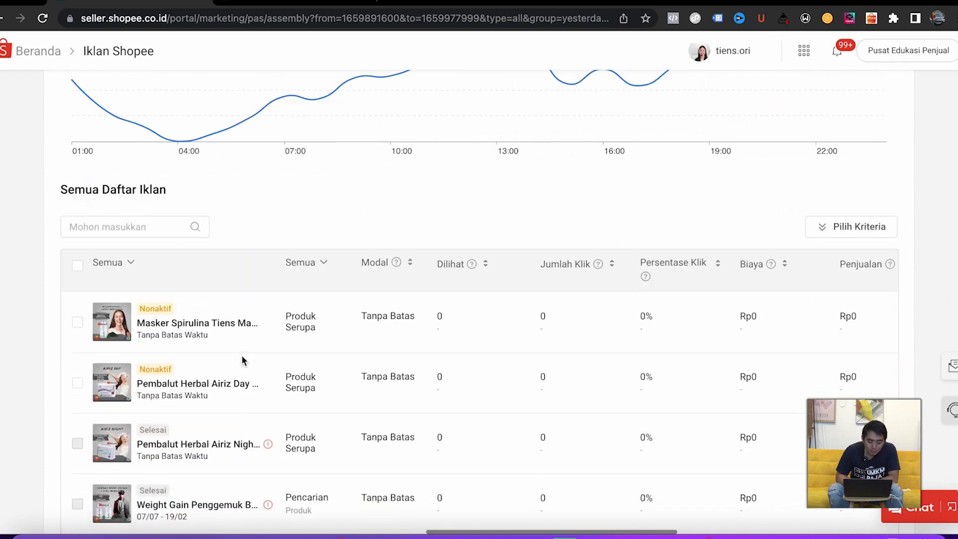
click(185, 278)
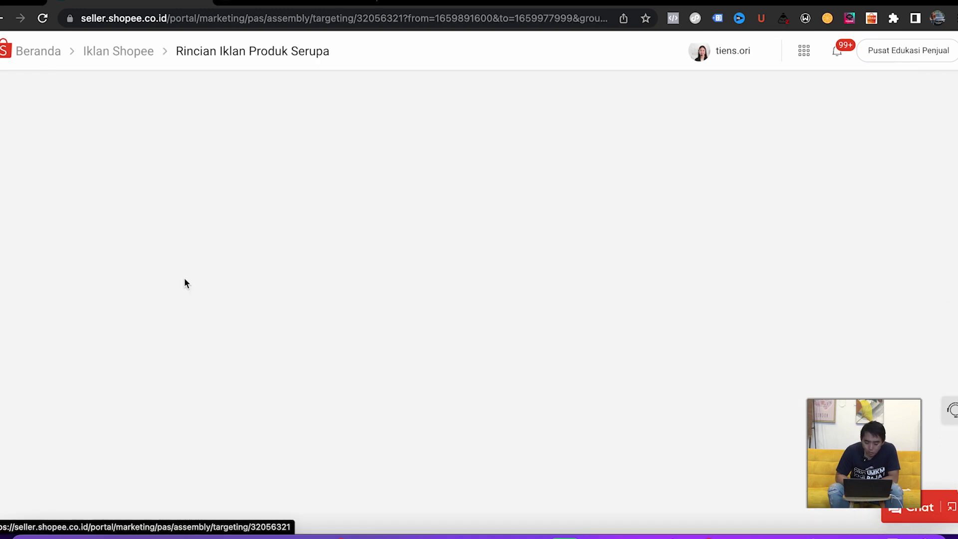
scroll(327, 399, down, 3)
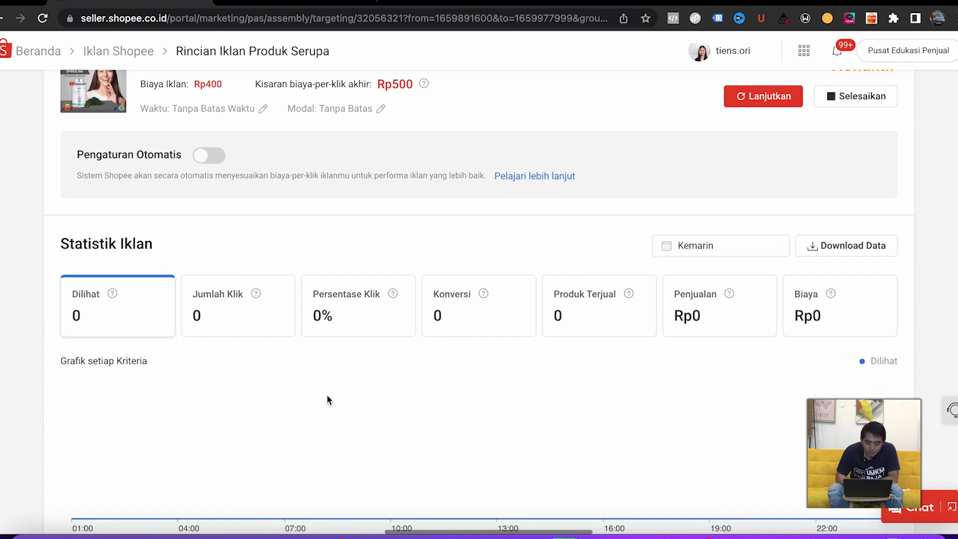
scroll(327, 400, down, 5)
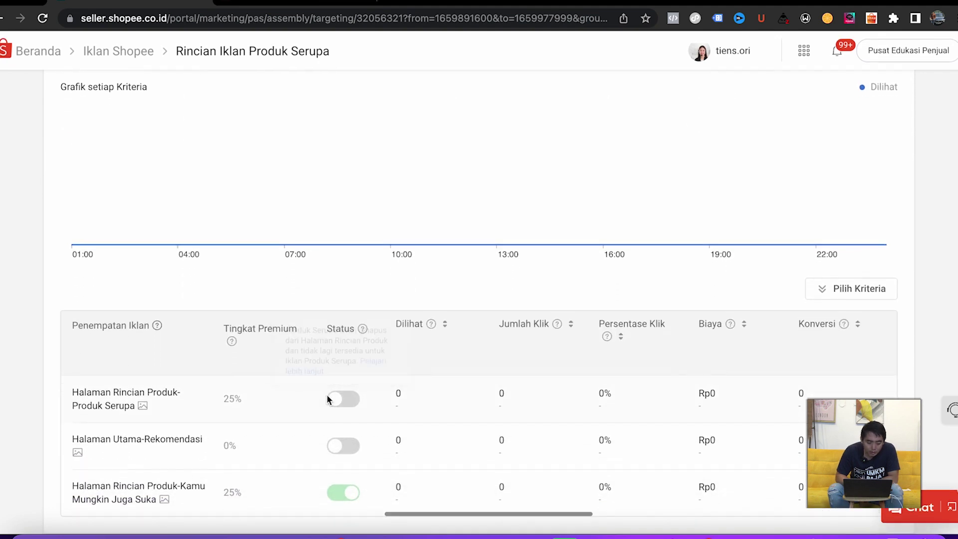
scroll(328, 399, up, 8)
click(2, 19)
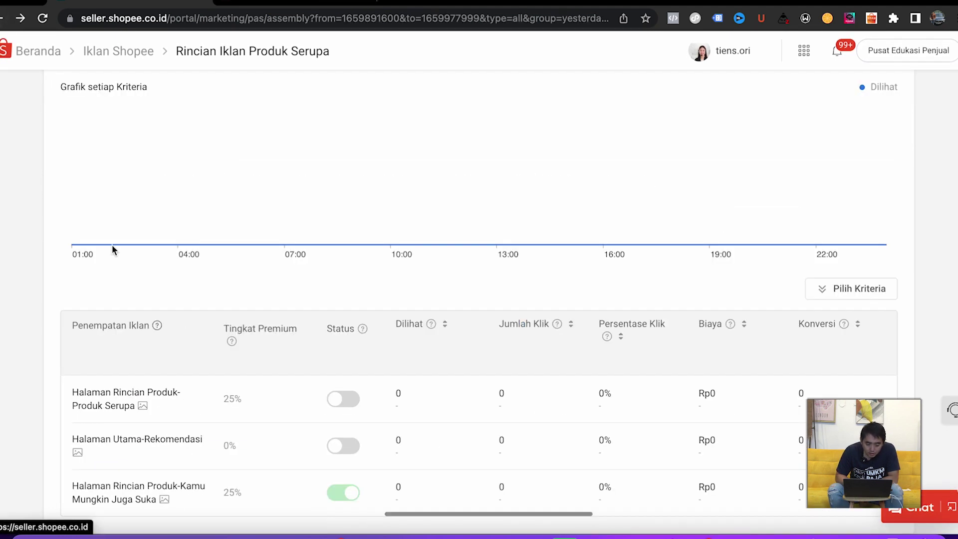
- Show only the search ads (Iklan Pencarian) and open the inactive Penggemuk Badan Tiens ad's details at its keyword list
click(178, 179)
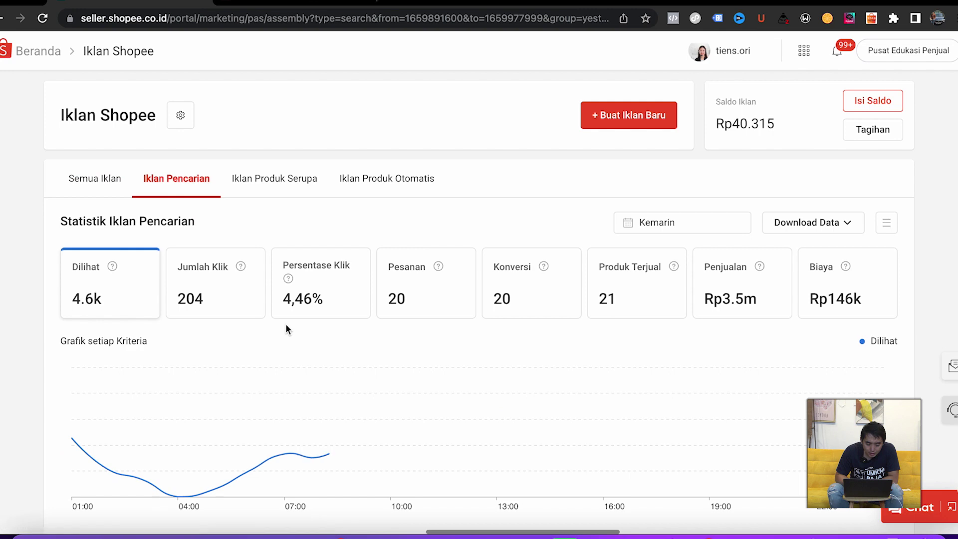
scroll(286, 325, down, 7)
scroll(286, 329, down, 3)
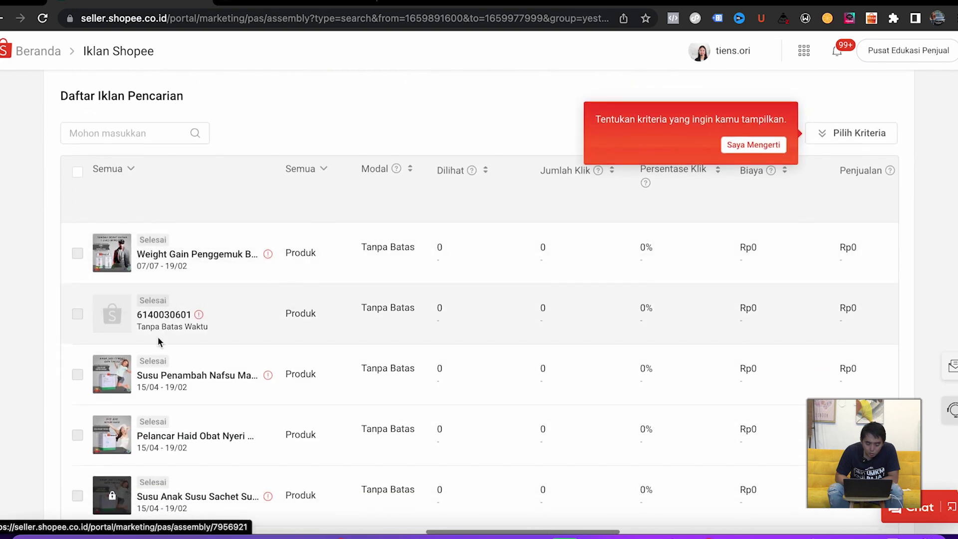
scroll(165, 349, down, 7)
scroll(183, 393, down, 5)
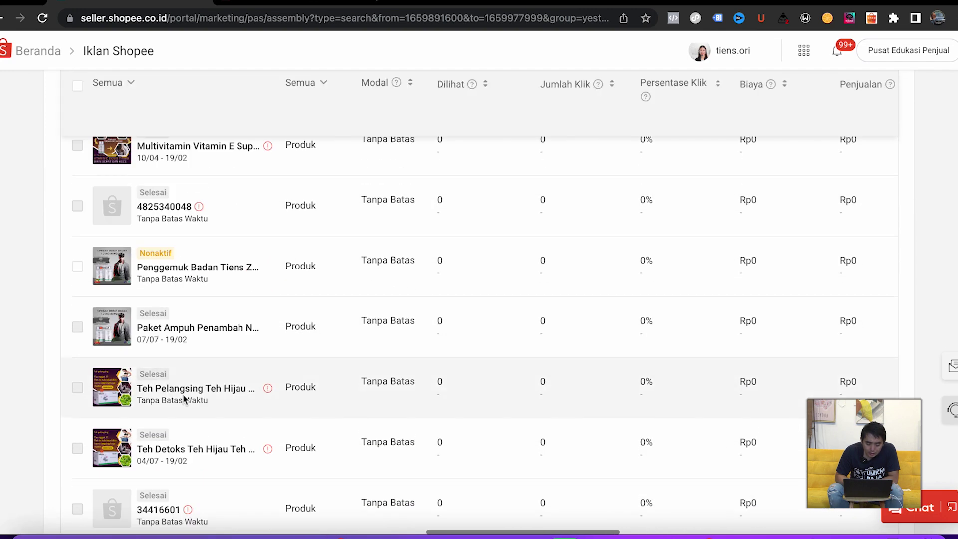
click(167, 273)
scroll(260, 376, down, 7)
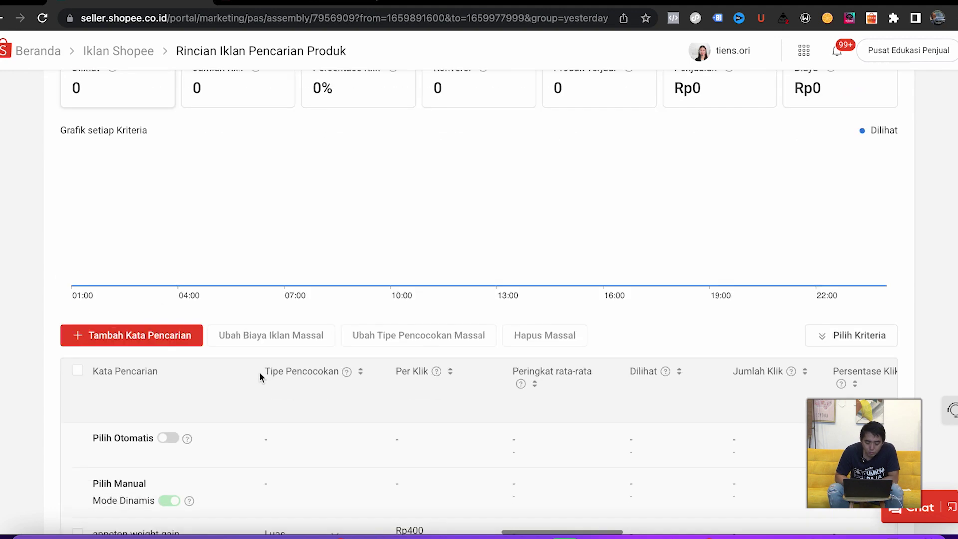
scroll(260, 375, down, 3)
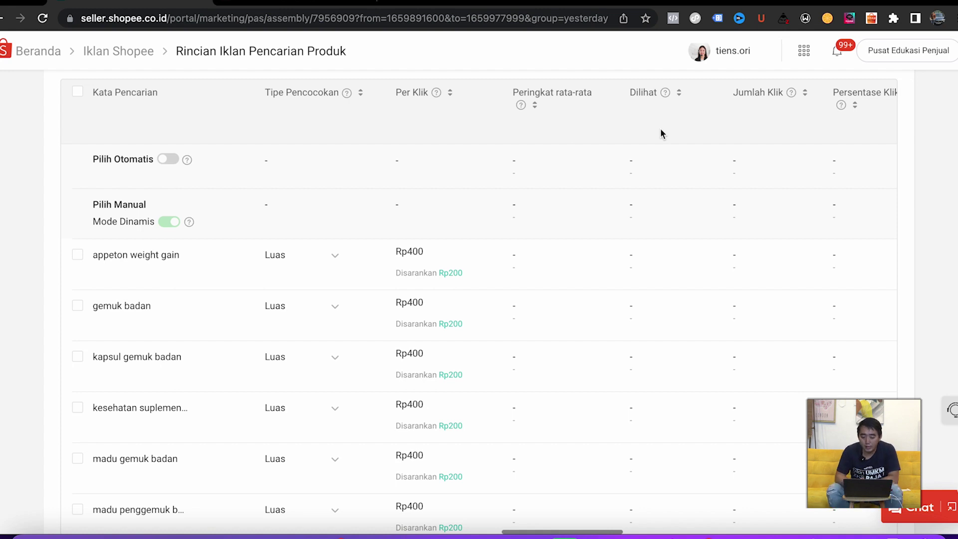
- Launch the Auto Bid feature from the Shopeasytools extension for this search ad
click(879, 21)
scroll(771, 254, down, 3)
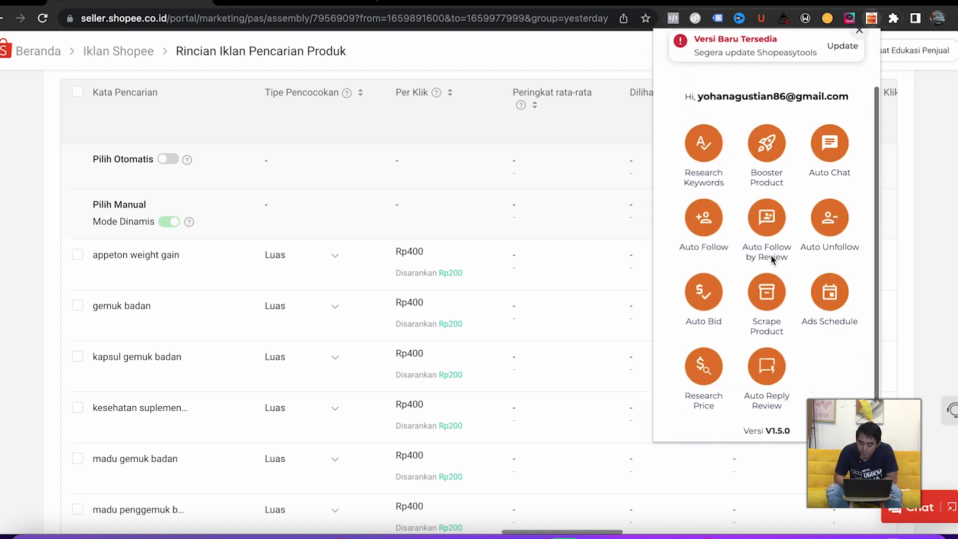
click(713, 294)
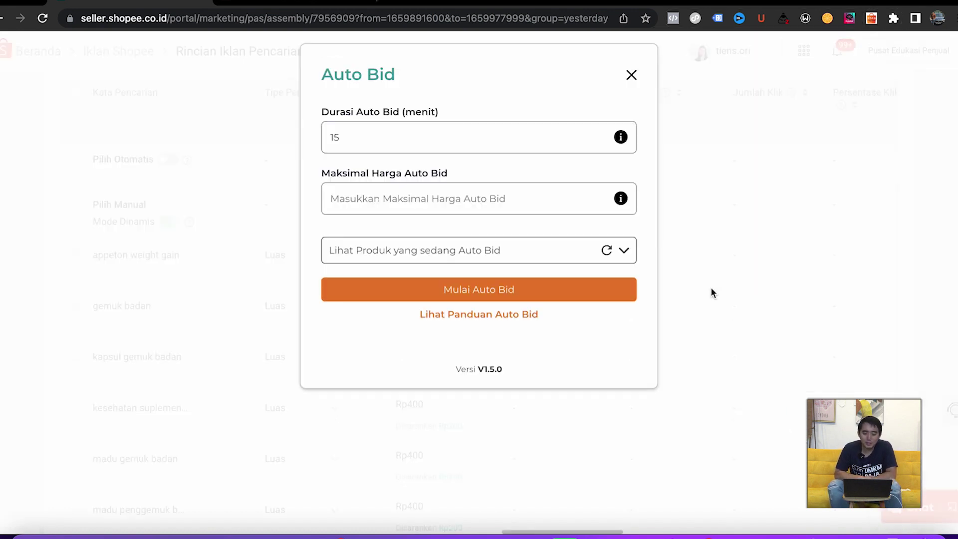